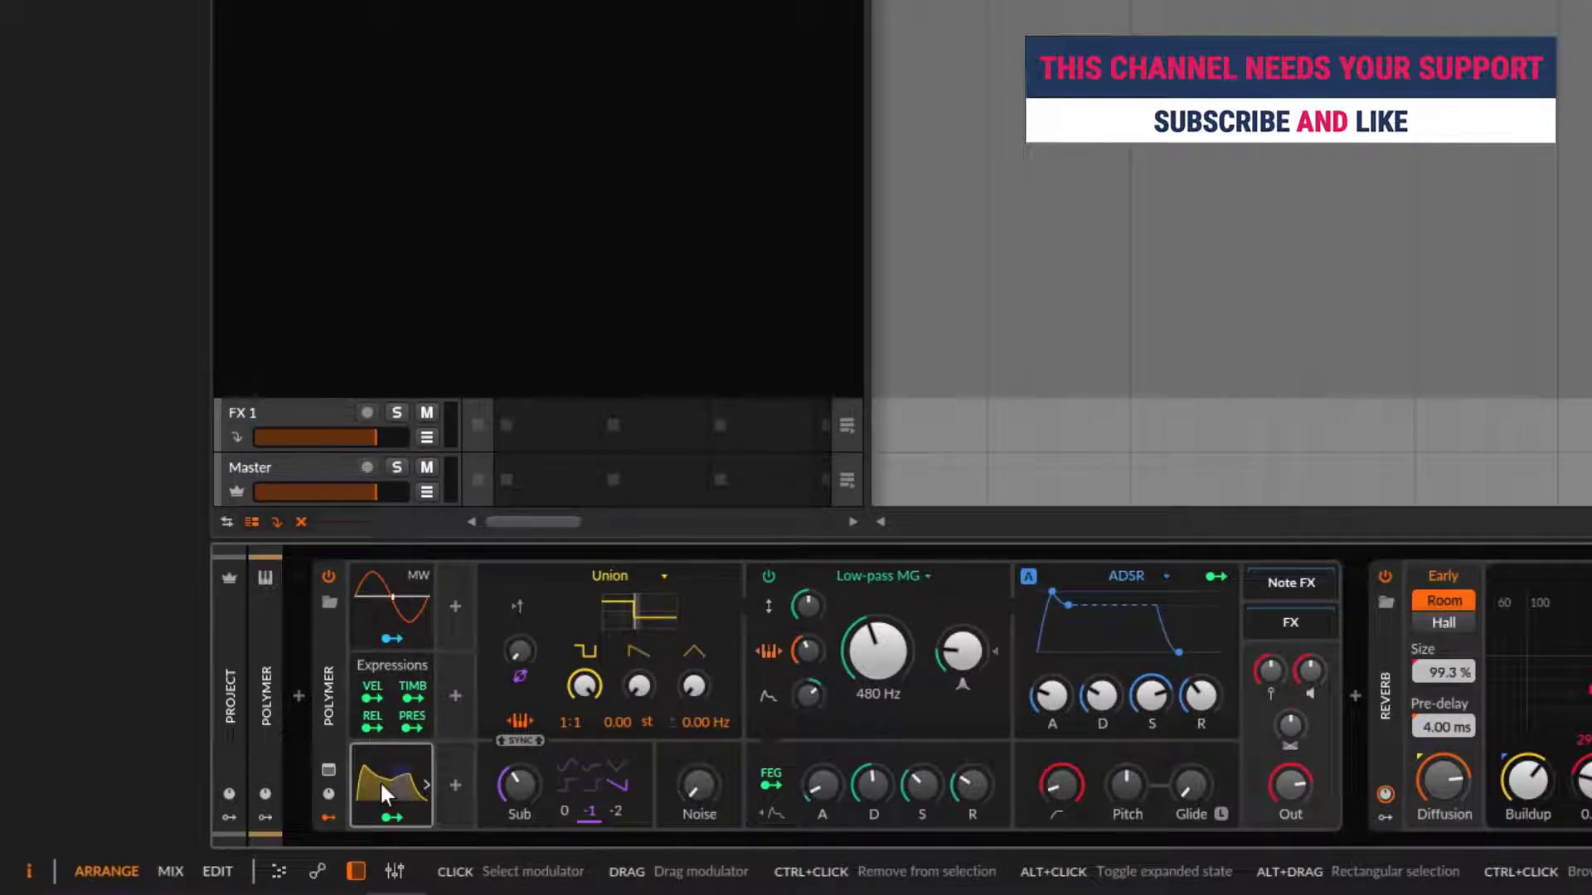
# Add a Segments modulator, try a Segments amp envelope, revert to ADSR, and collapse the modulators.
pyautogui.click(254, 818)
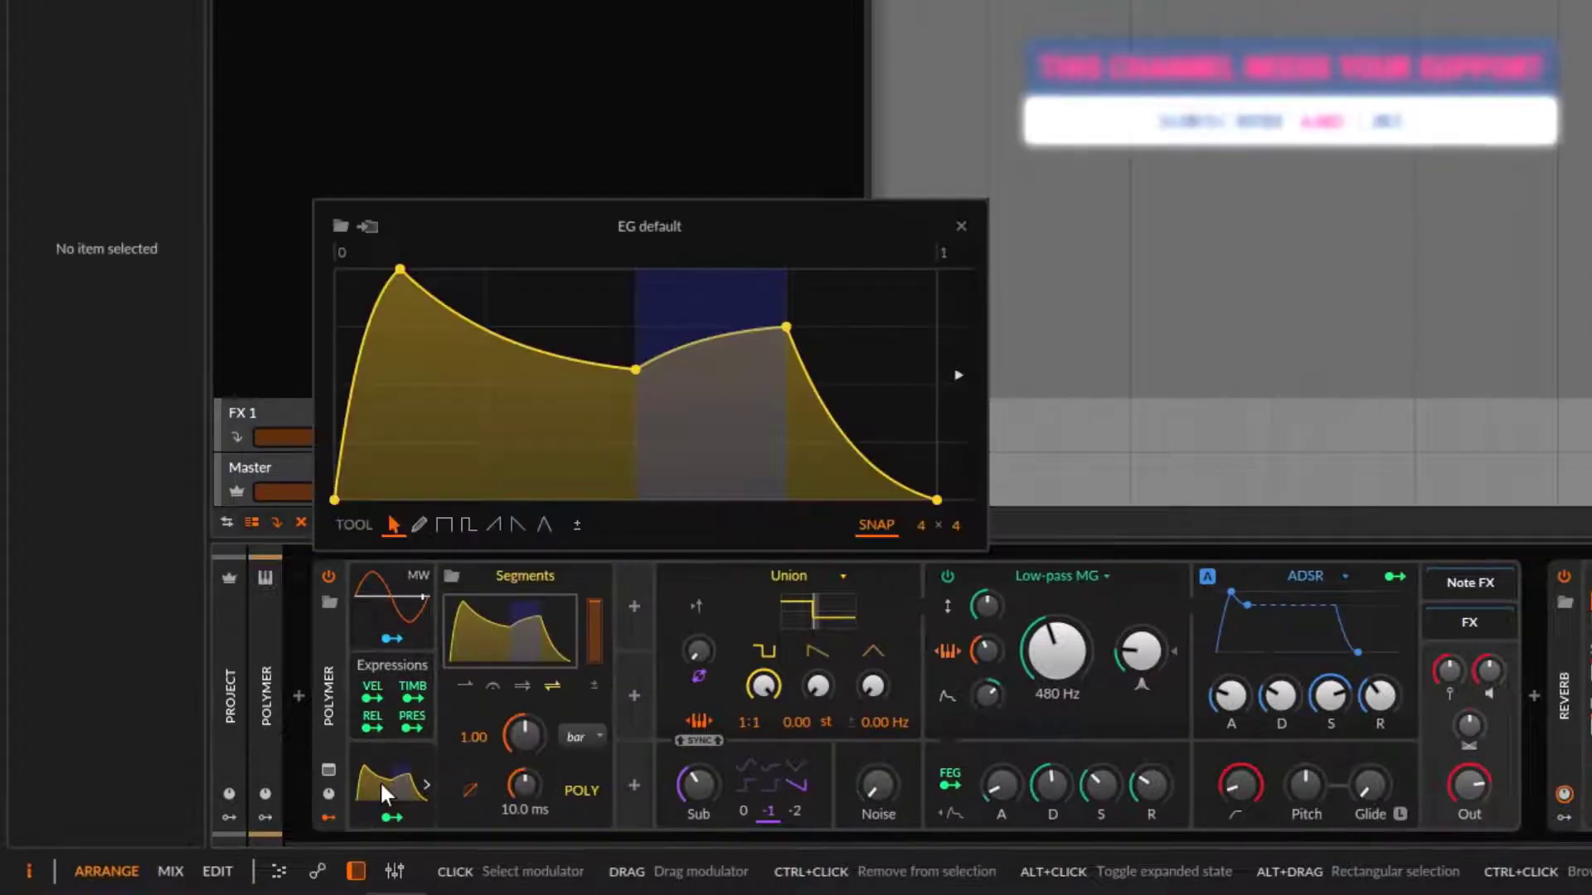
pyautogui.click(1344, 575)
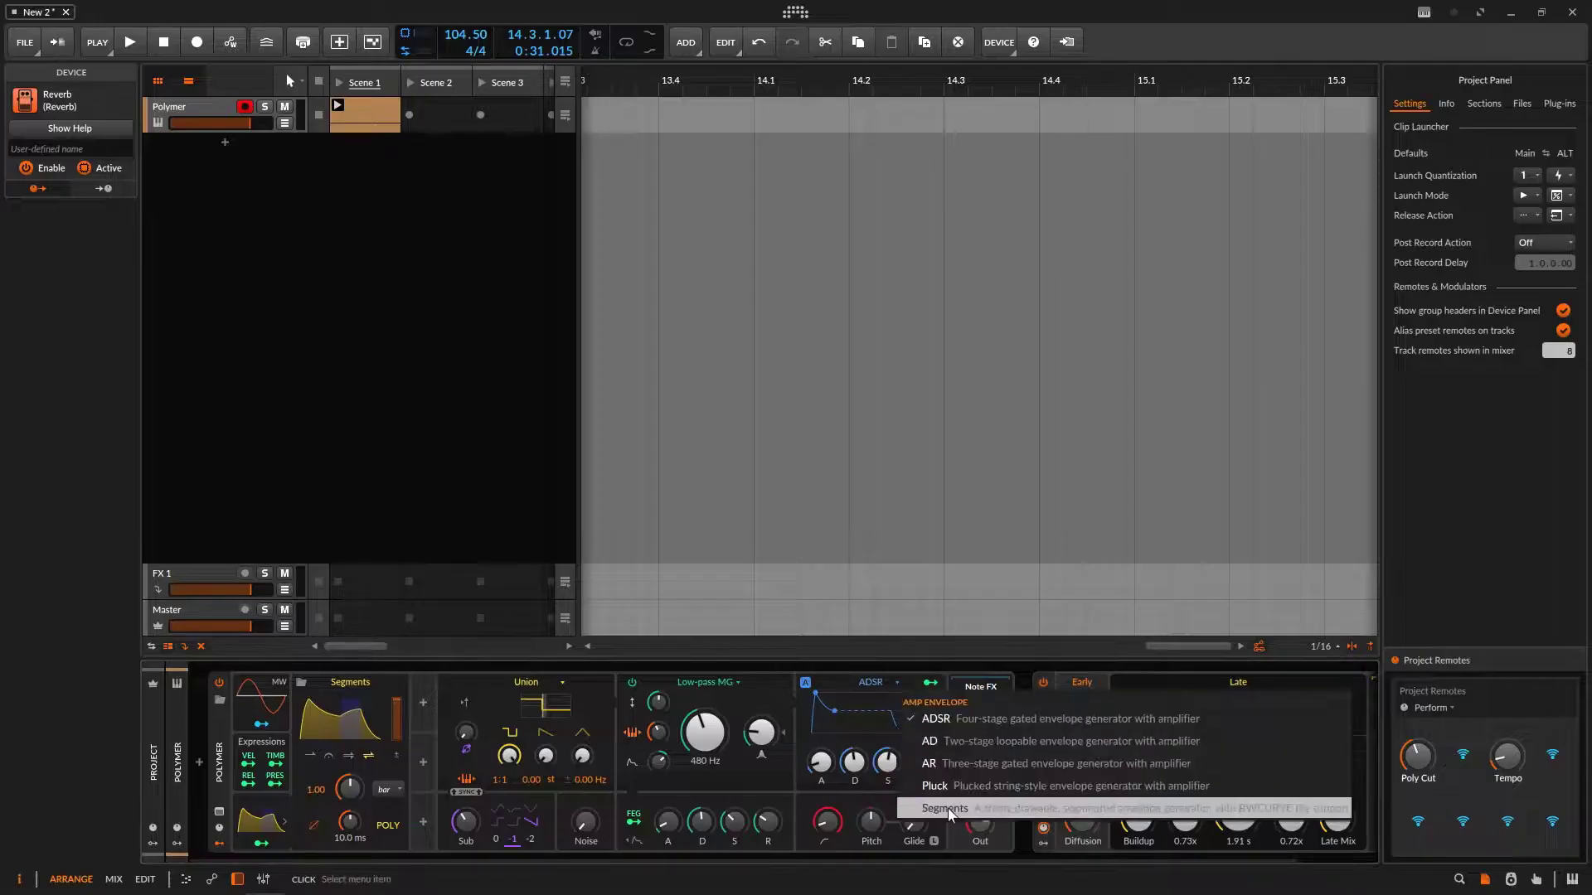
pyautogui.click(945, 808)
pyautogui.click(897, 684)
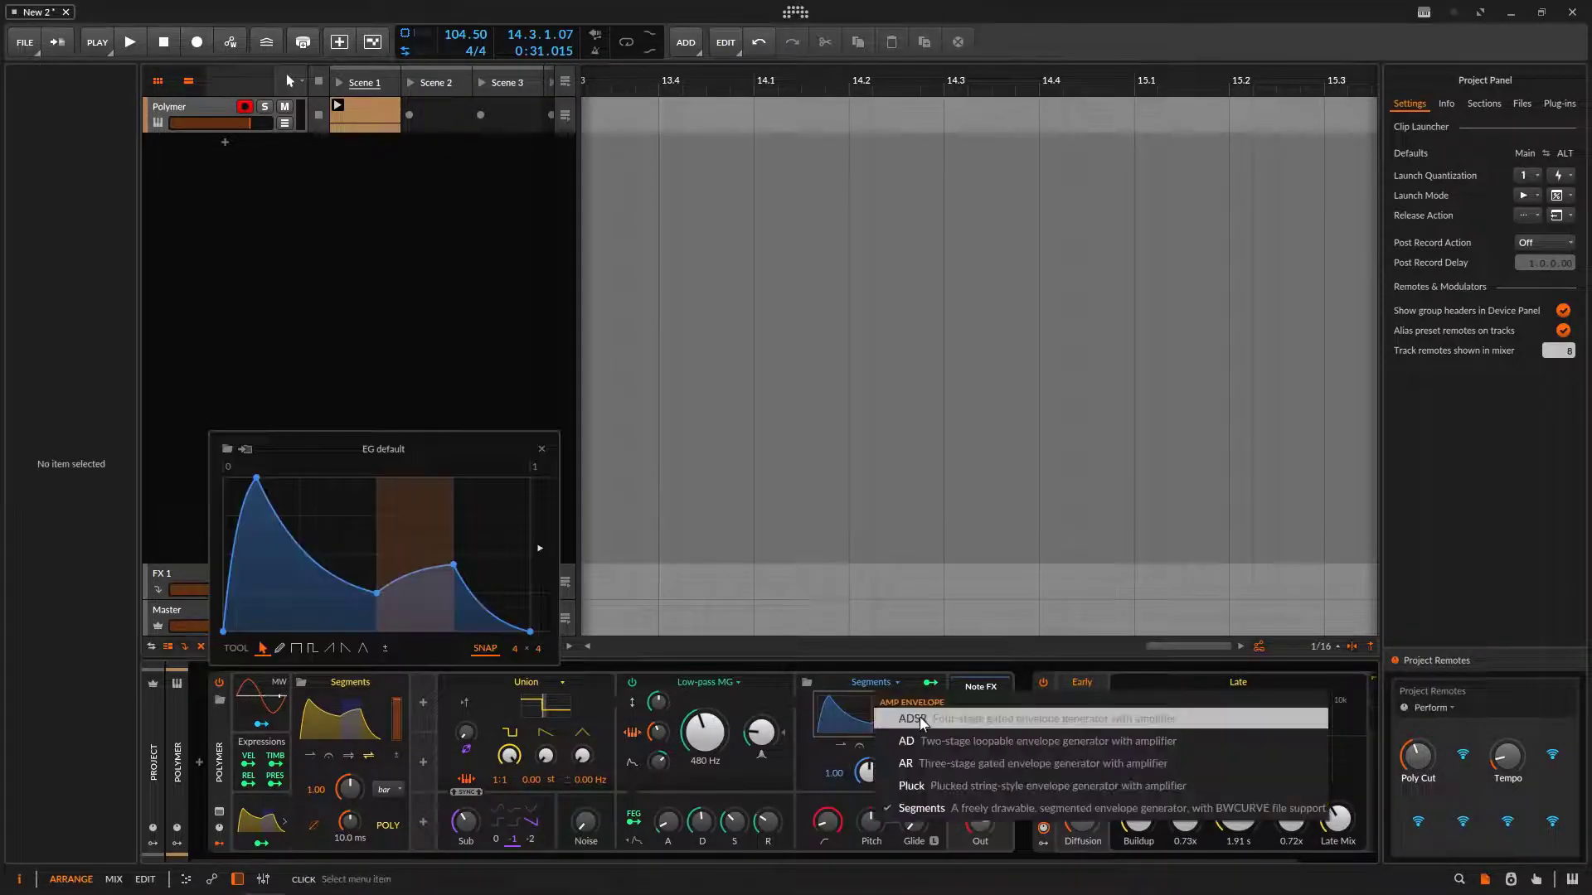
pyautogui.click(929, 725)
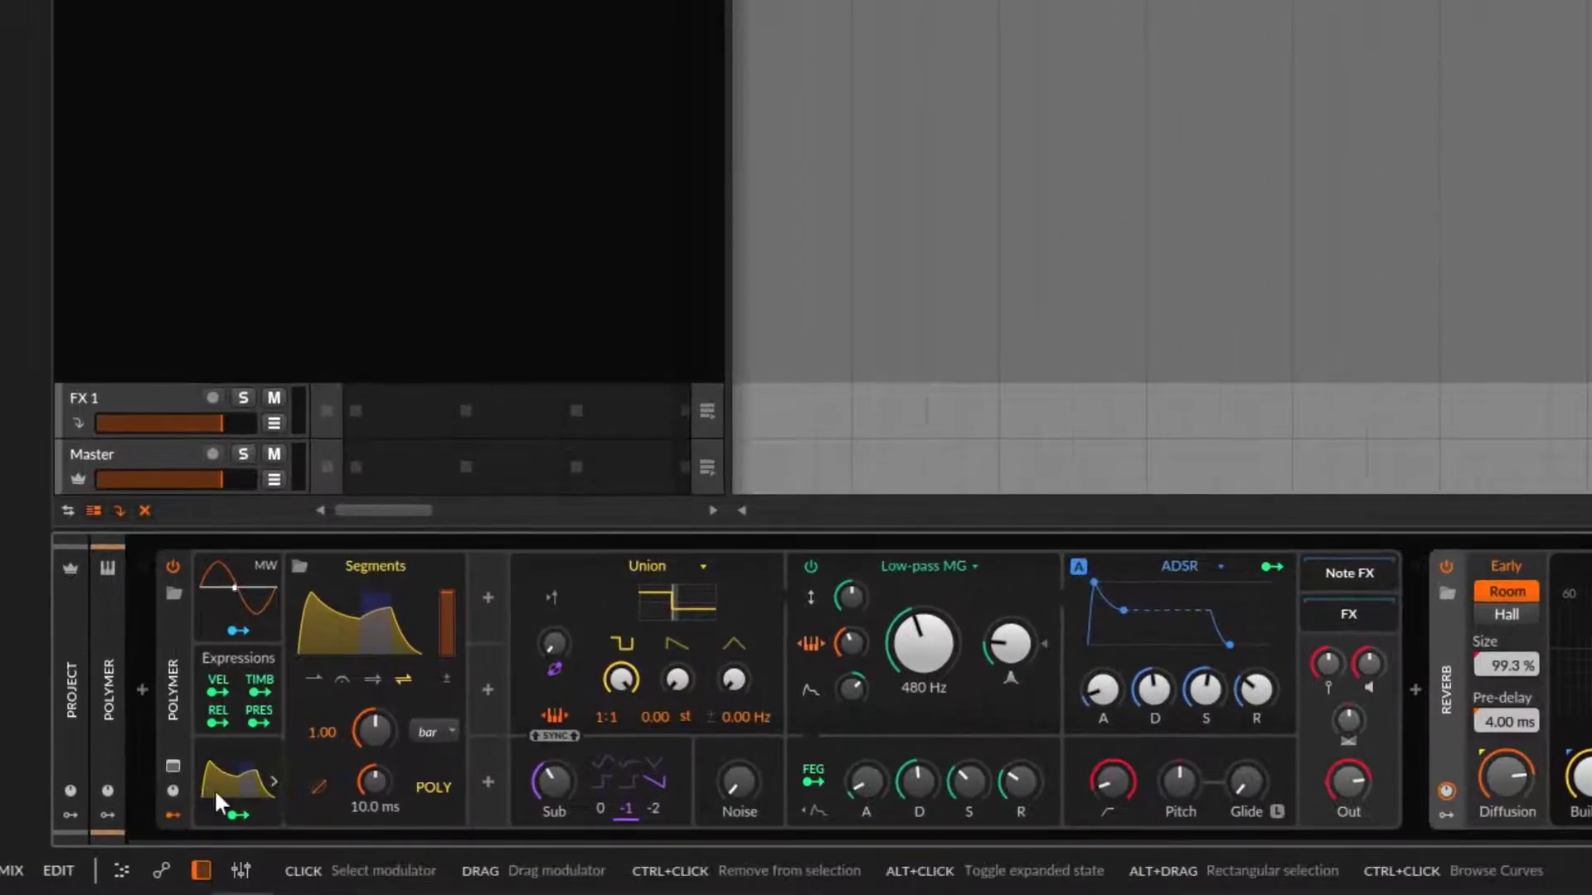
pyautogui.click(173, 814)
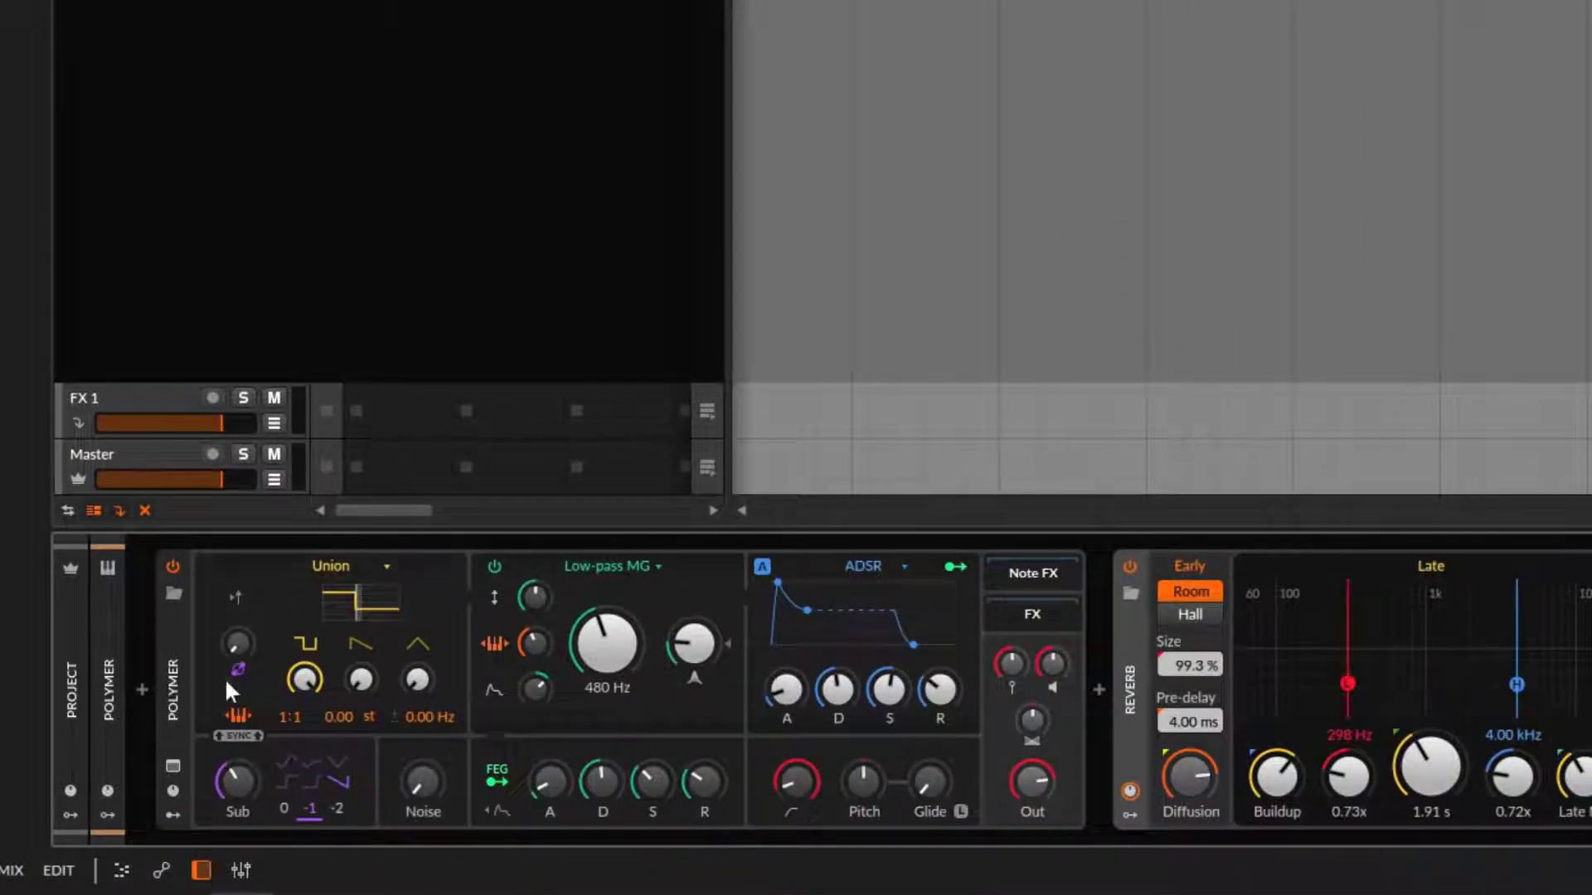
# Replace the Union oscillator with Scrawl and widen and reposition its waveform editor.
pyautogui.click(387, 565)
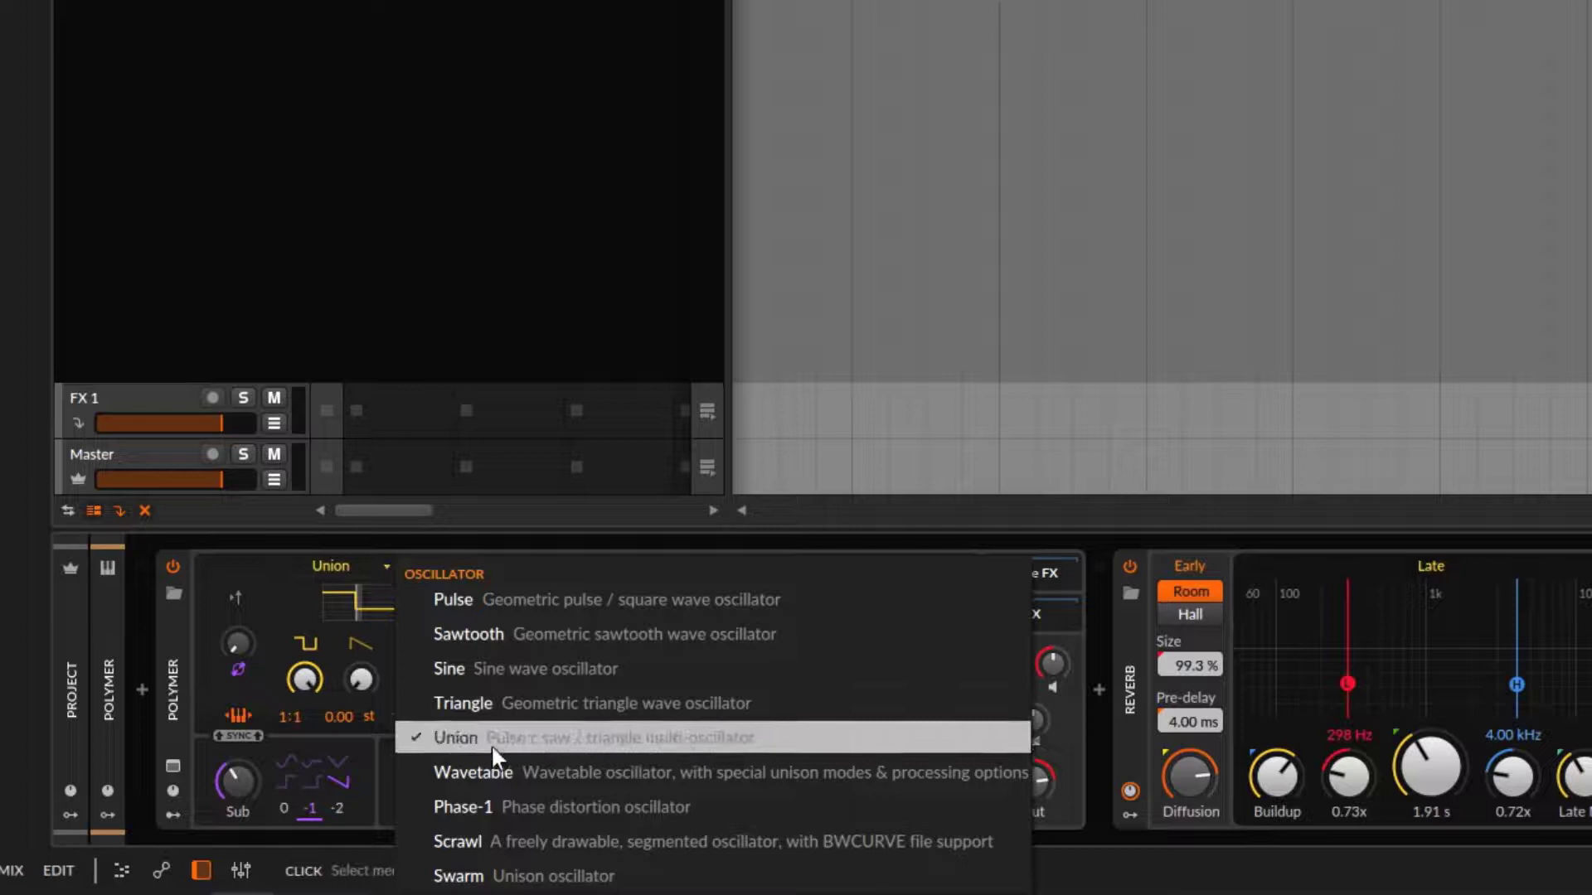
pyautogui.click(500, 843)
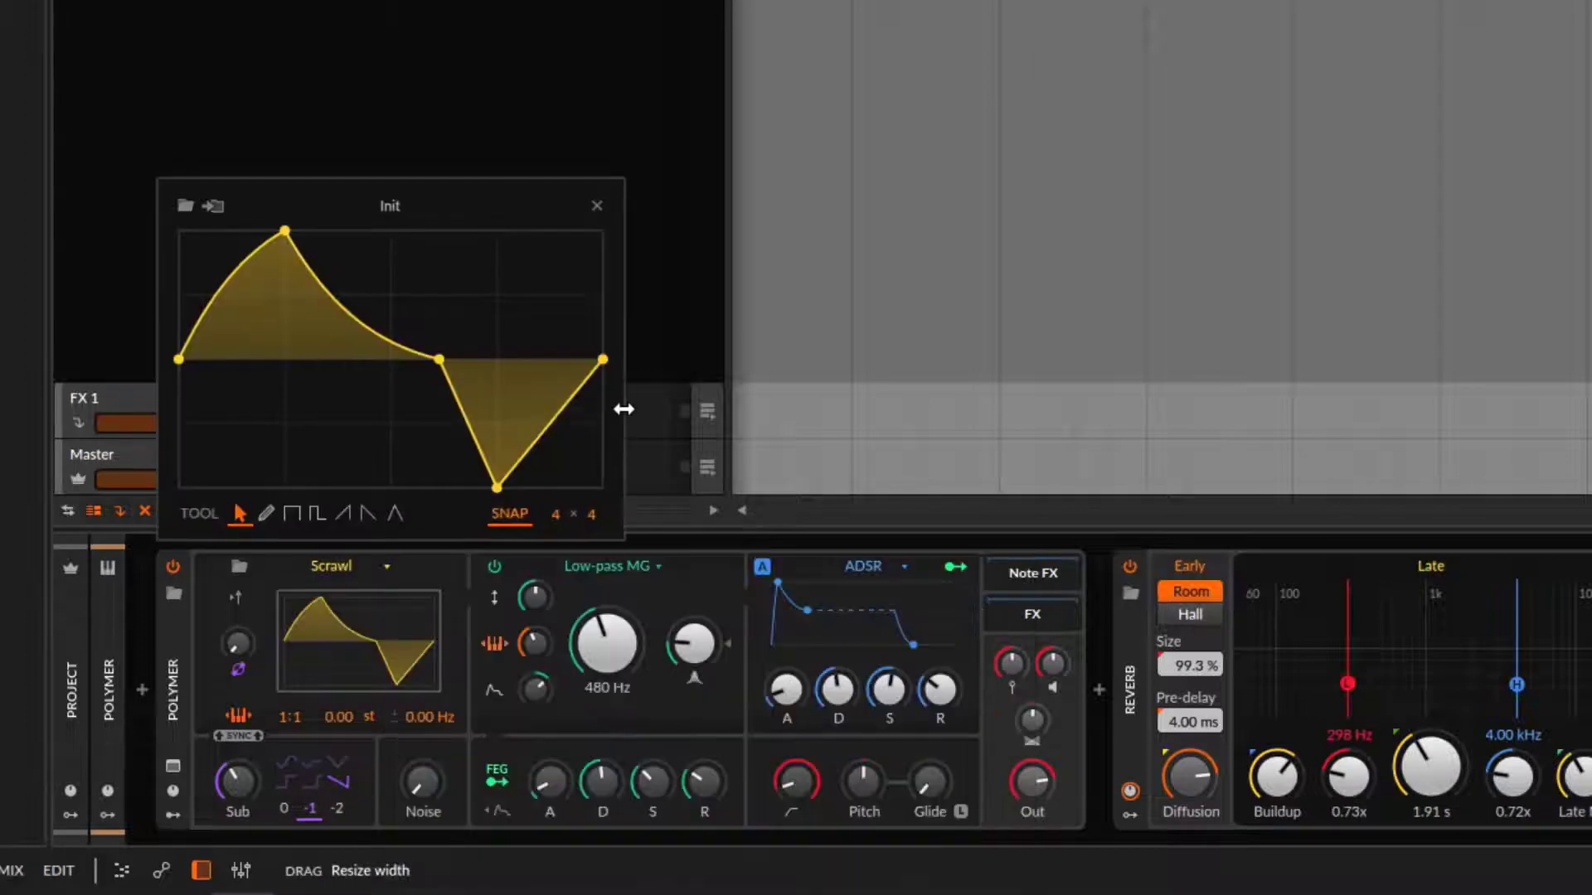
pyautogui.moveTo(622, 401); pyautogui.dragTo(795, 430)
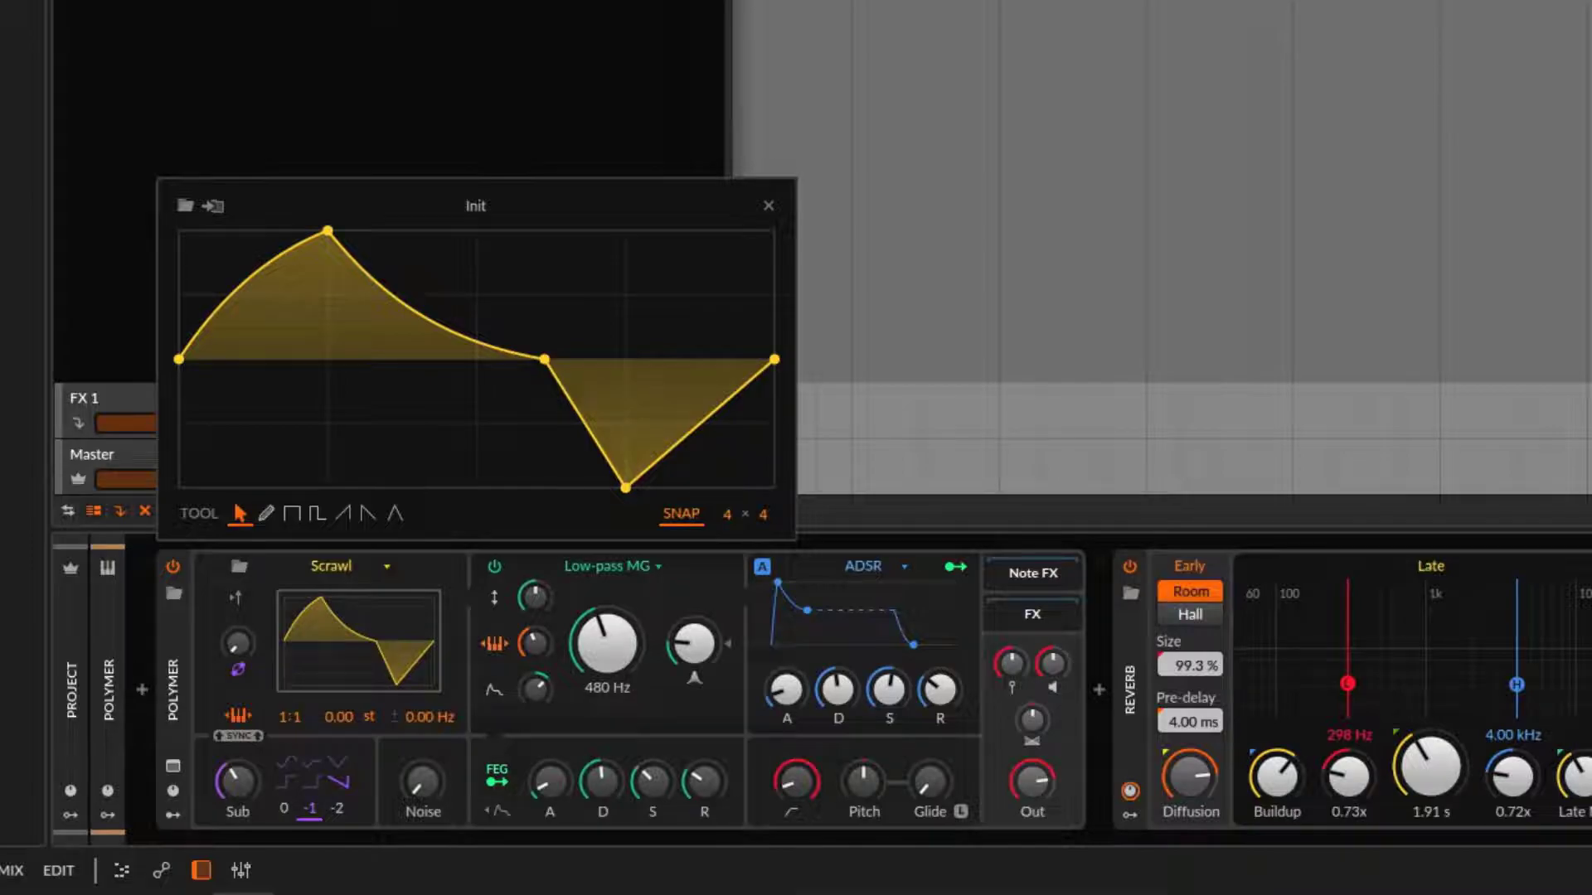
pyautogui.moveTo(465, 203); pyautogui.dragTo(440, 232)
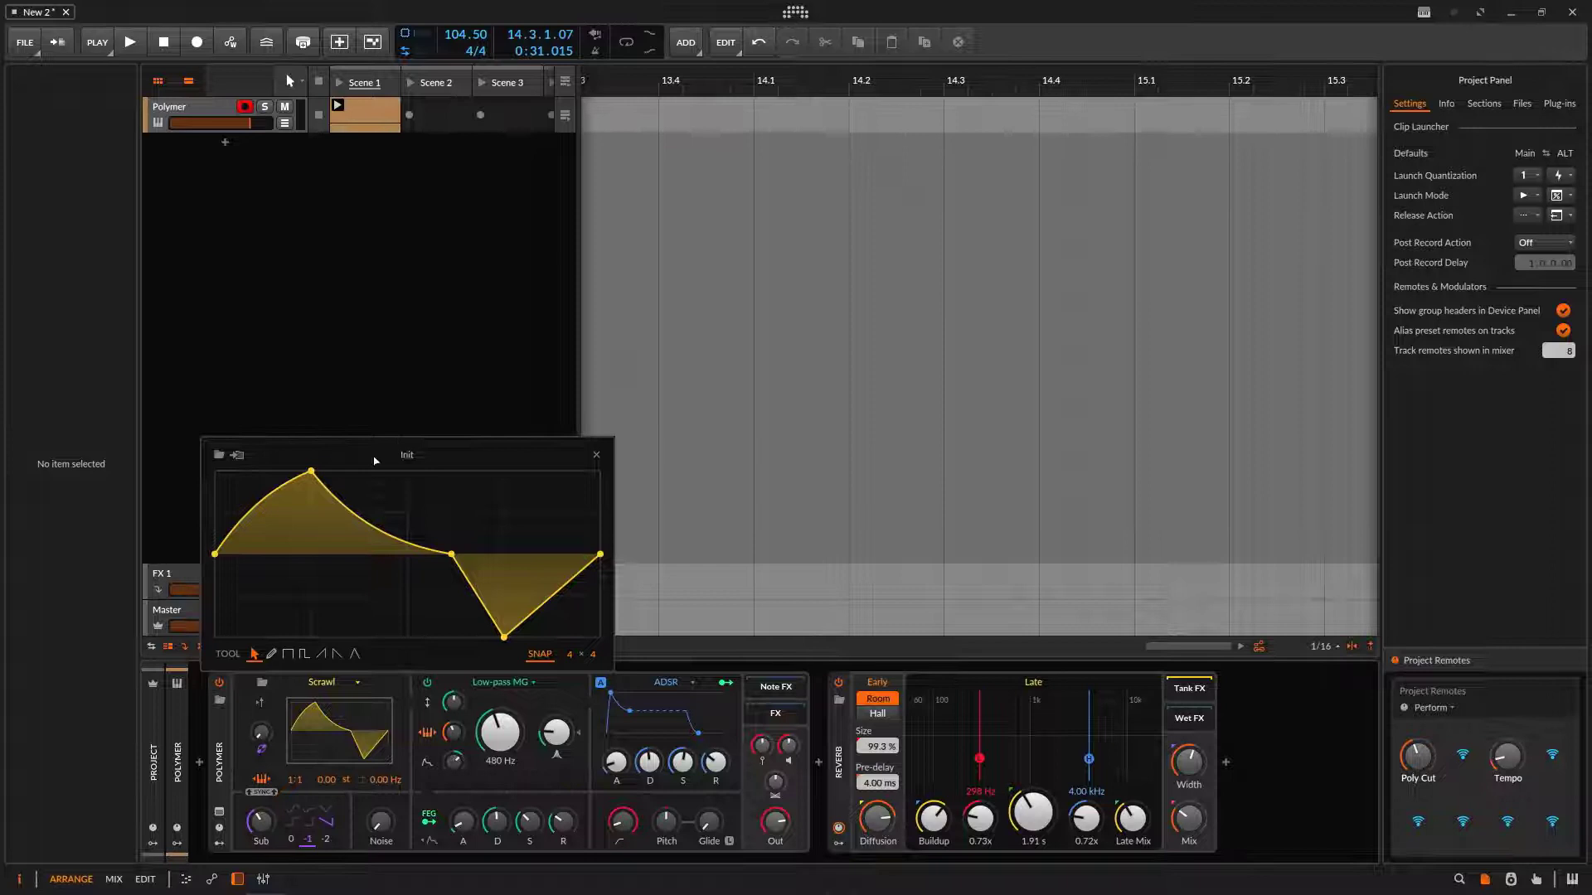
# Add a Scrawl waveform point, launch Scene 1, and raise the cutoff to 932 Hz.
pyautogui.doubleClick(390, 535)
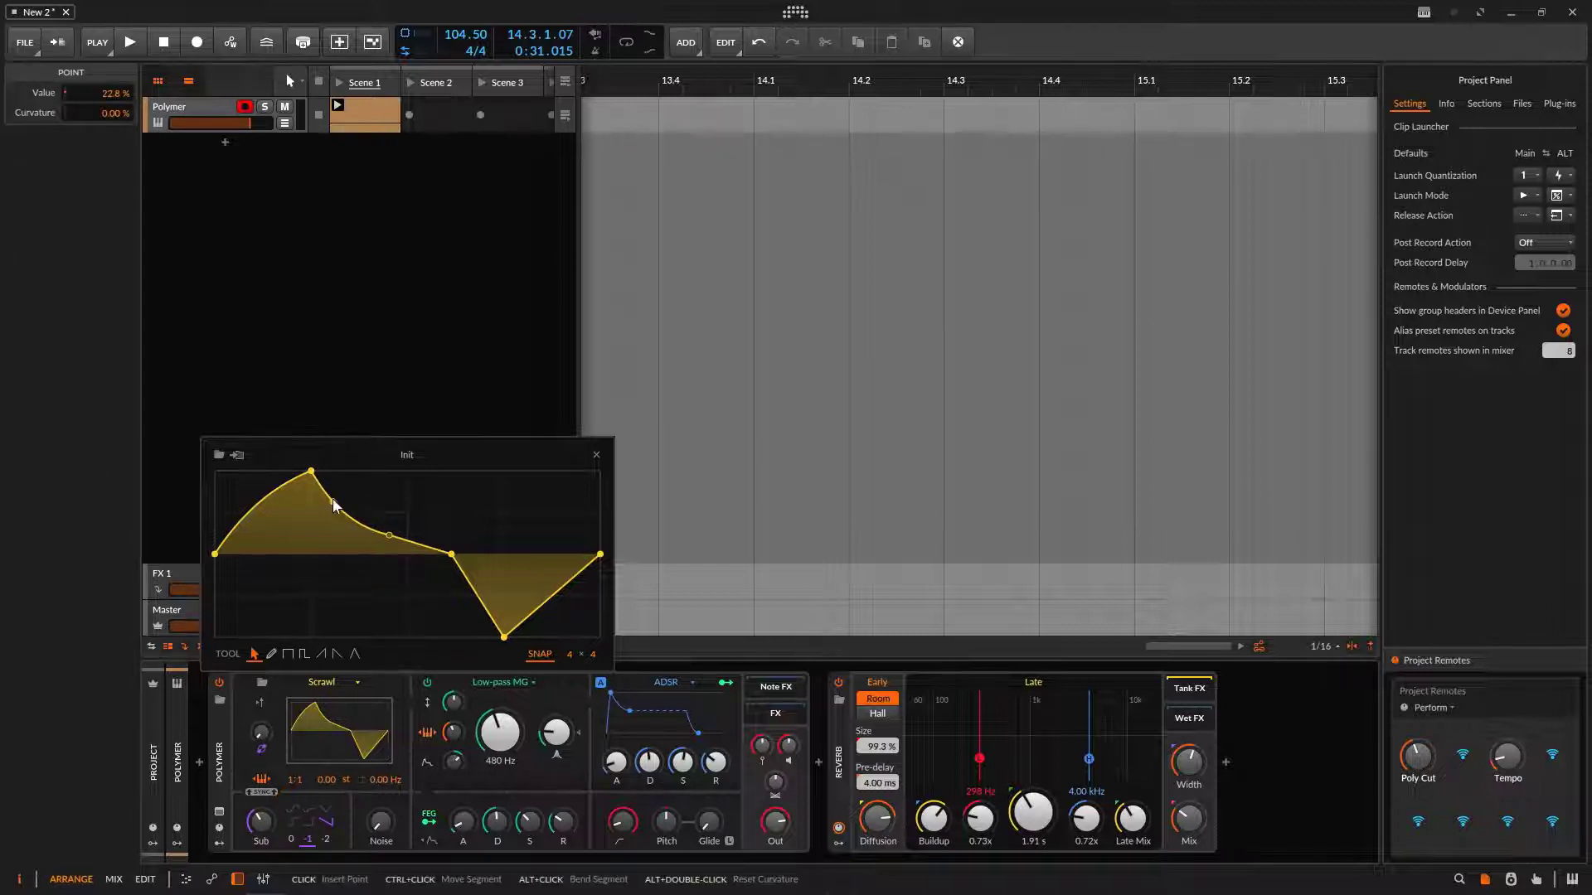
pyautogui.click(339, 80)
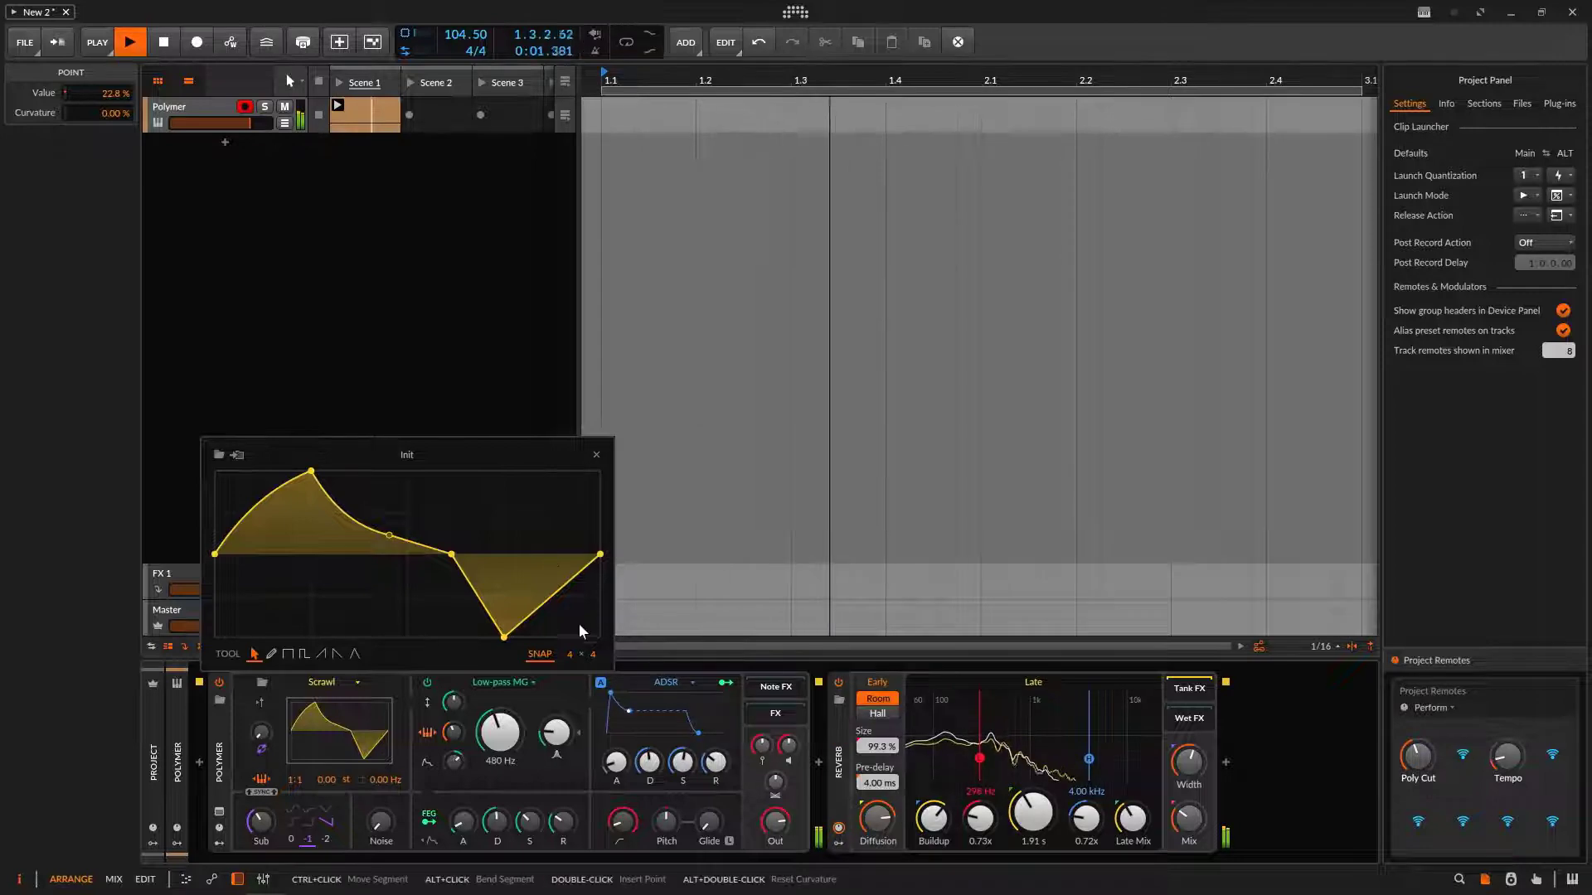
pyautogui.moveTo(508, 746); pyautogui.dragTo(507, 729)
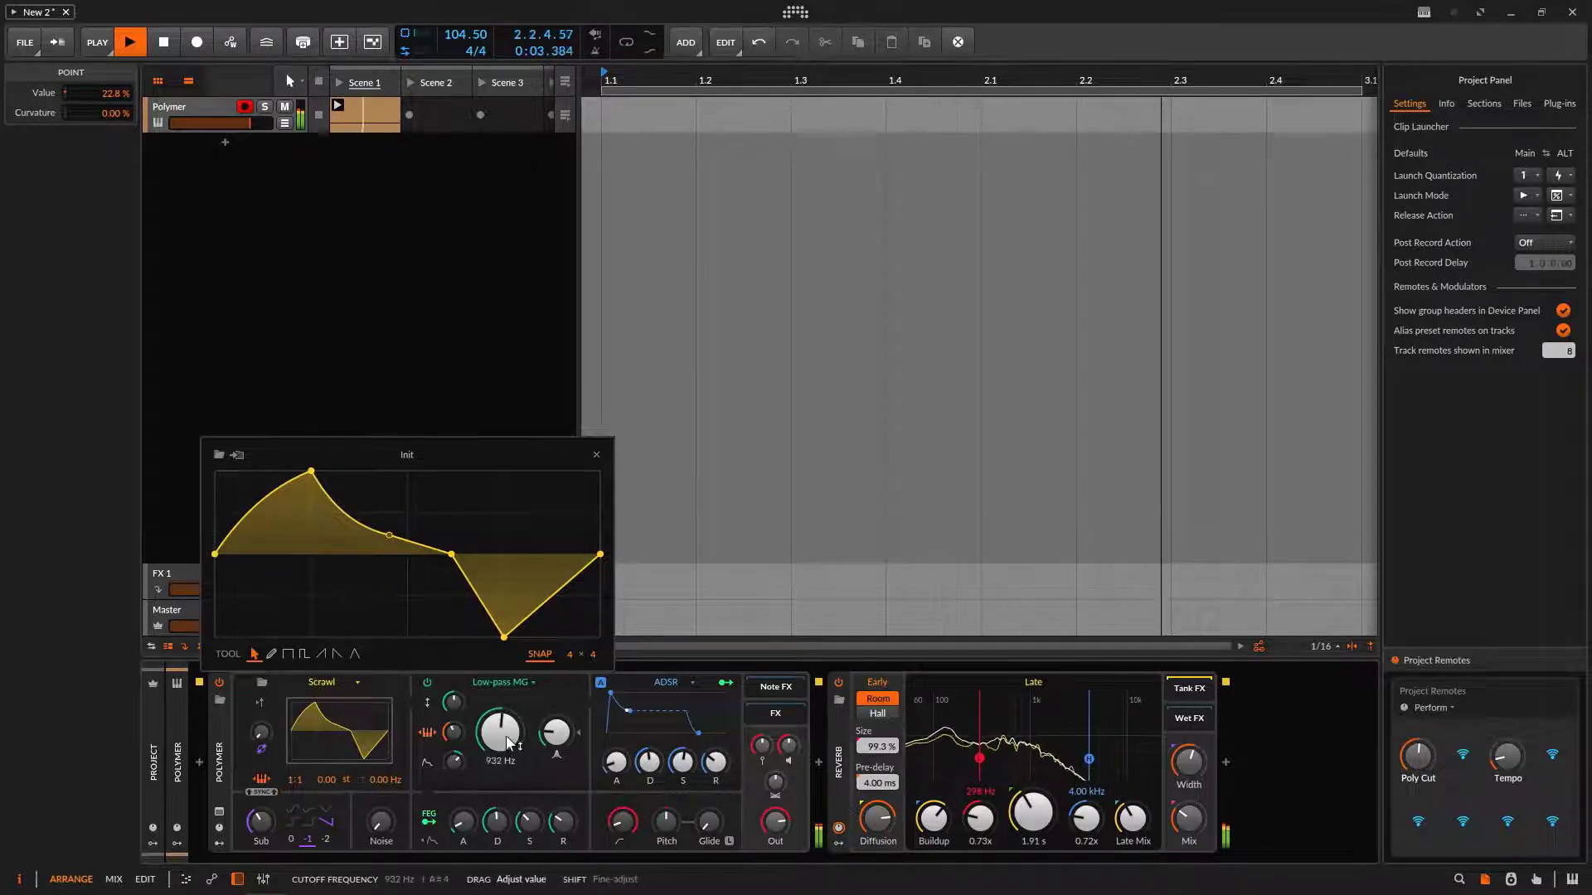
# Drag the Scrawl points into jagged peaks and dips, then lower the cutoff to 622 Hz.
pyautogui.moveTo(311, 471); pyautogui.dragTo(259, 480)
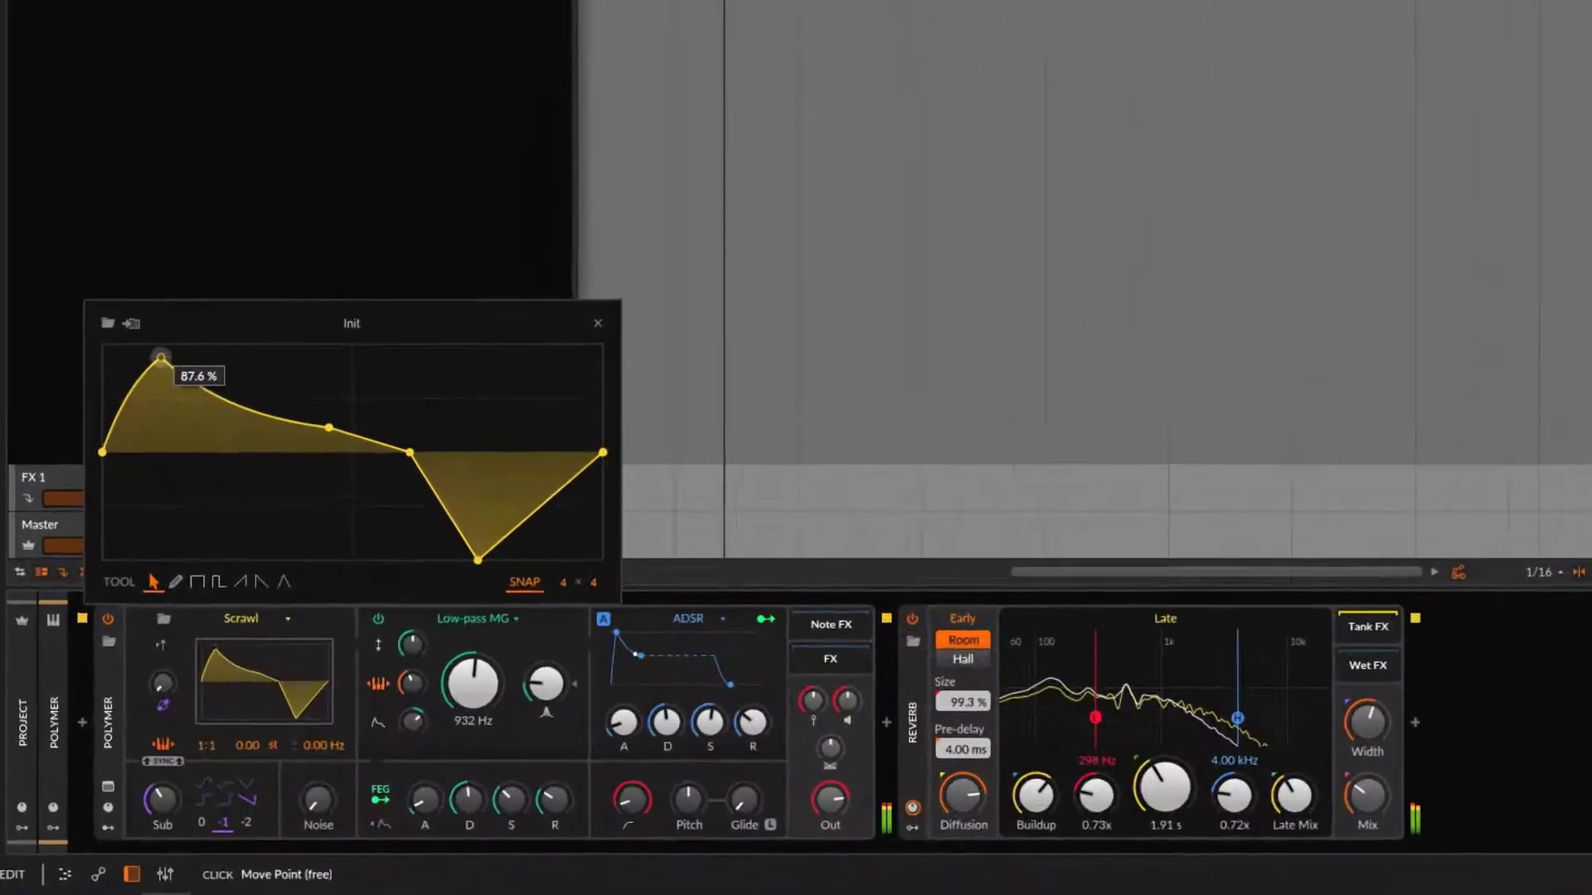
pyautogui.moveTo(160, 358); pyautogui.dragTo(102, 345)
pyautogui.moveTo(329, 427); pyautogui.dragTo(224, 523)
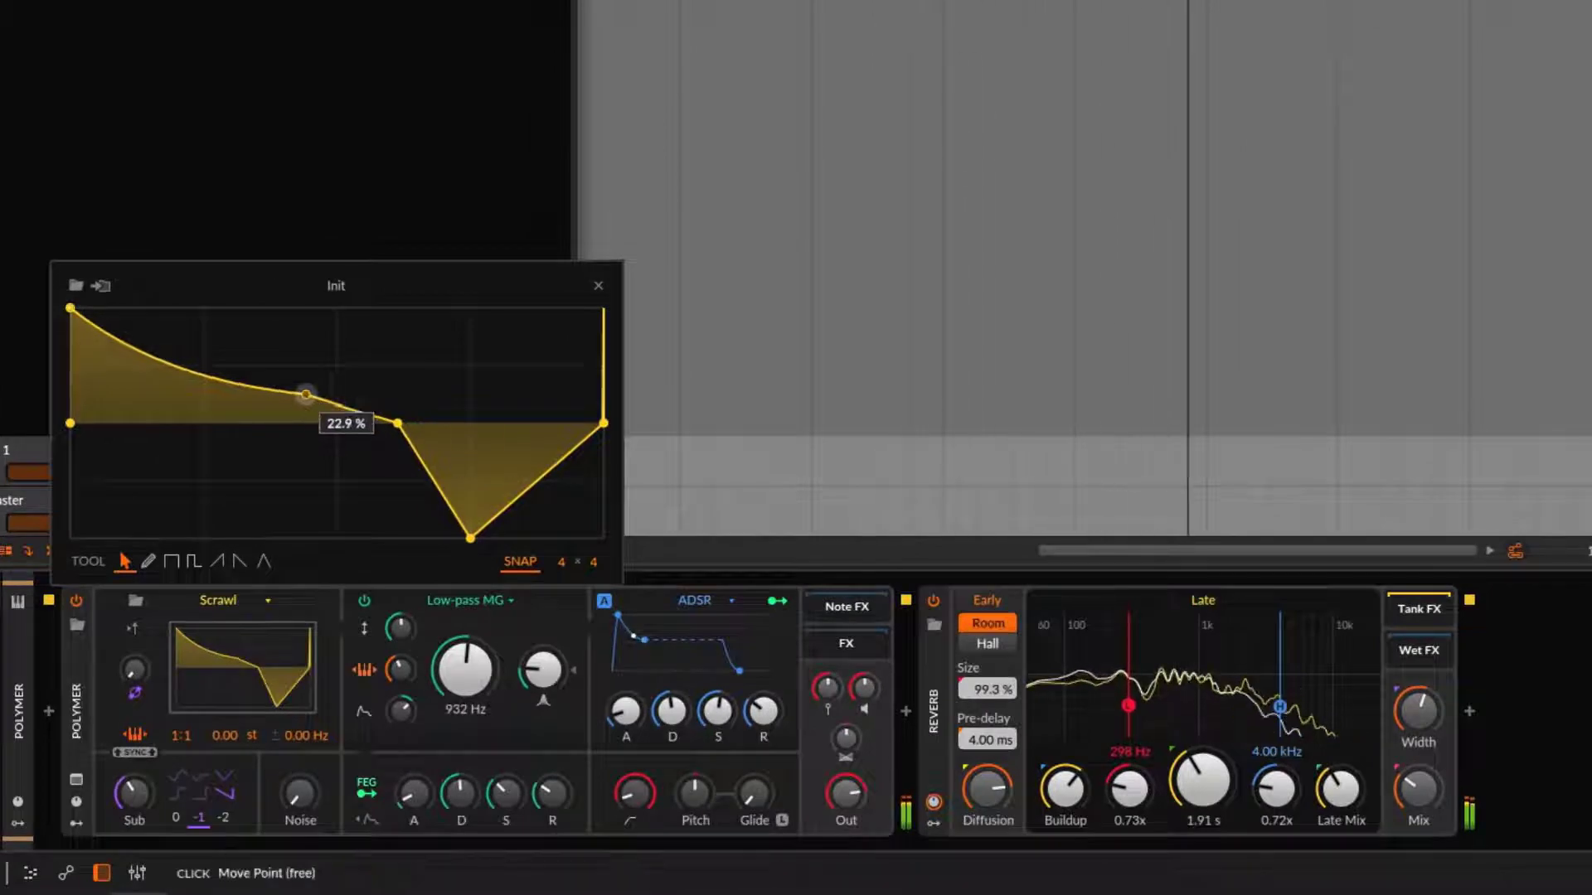
pyautogui.moveTo(402, 420); pyautogui.dragTo(235, 349)
pyautogui.moveTo(469, 537); pyautogui.dragTo(289, 501)
pyautogui.moveTo(407, 474); pyautogui.dragTo(388, 309)
pyautogui.moveTo(509, 370); pyautogui.dragTo(382, 497)
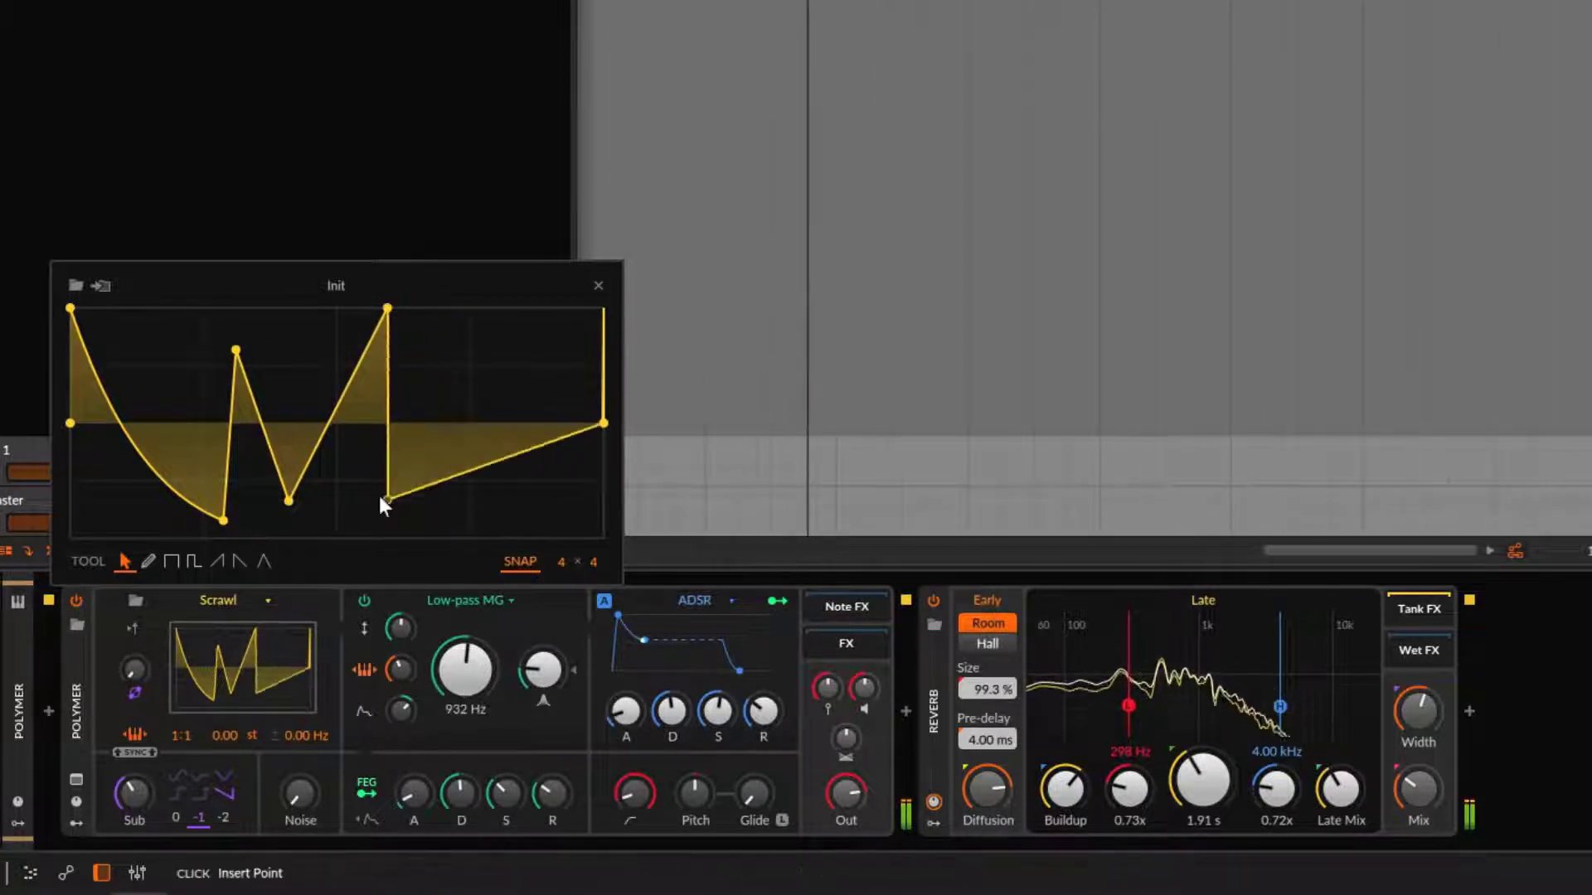
pyautogui.moveTo(497, 460); pyautogui.dragTo(604, 480)
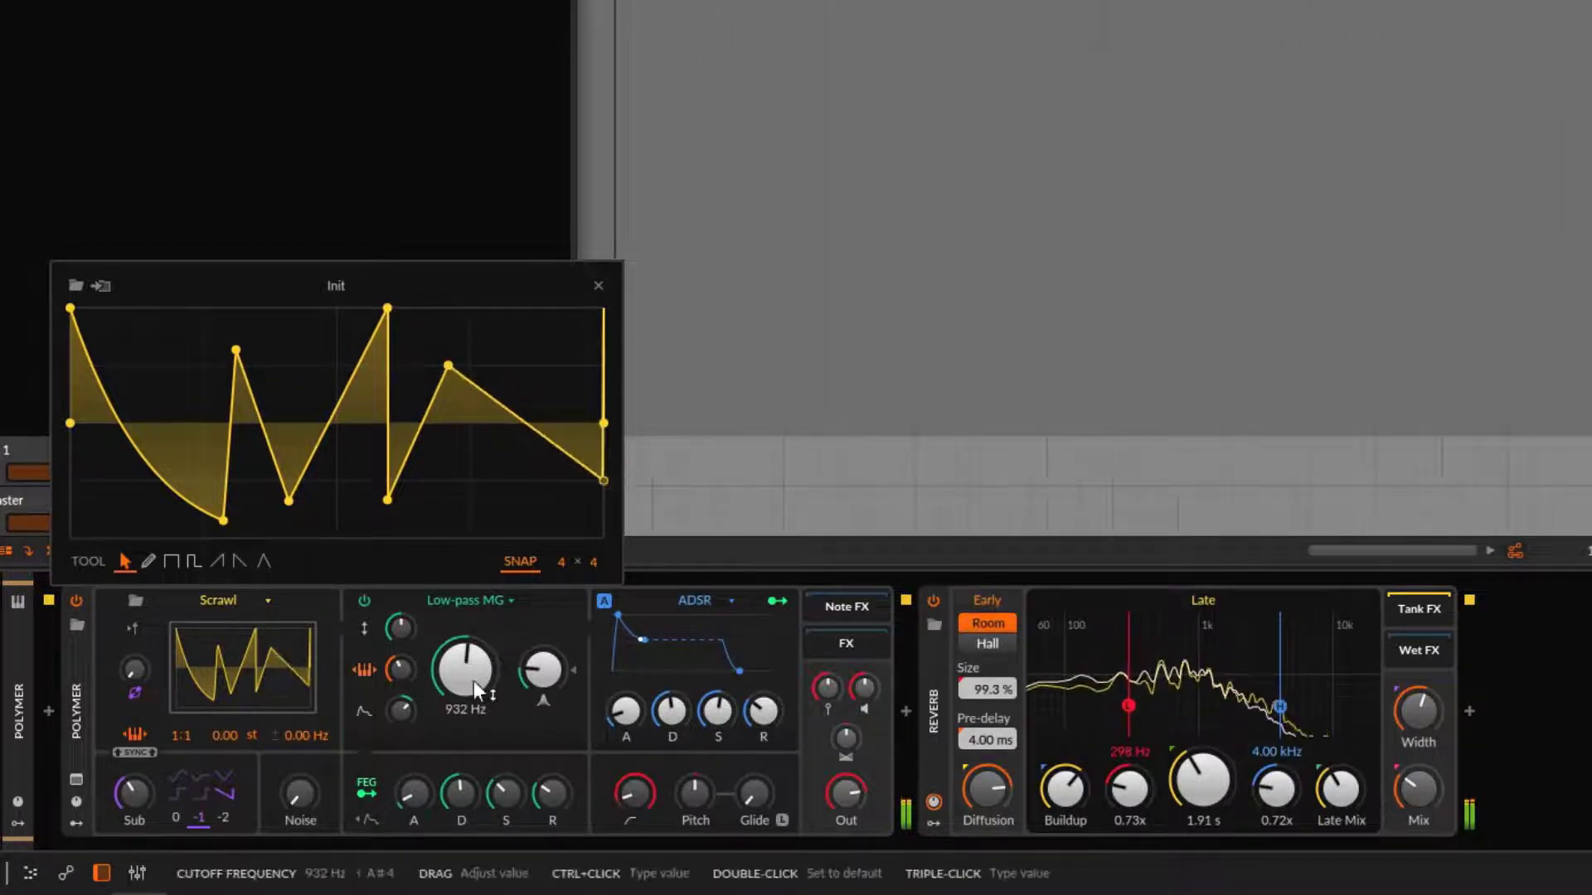
pyautogui.moveTo(475, 680); pyautogui.dragTo(474, 713)
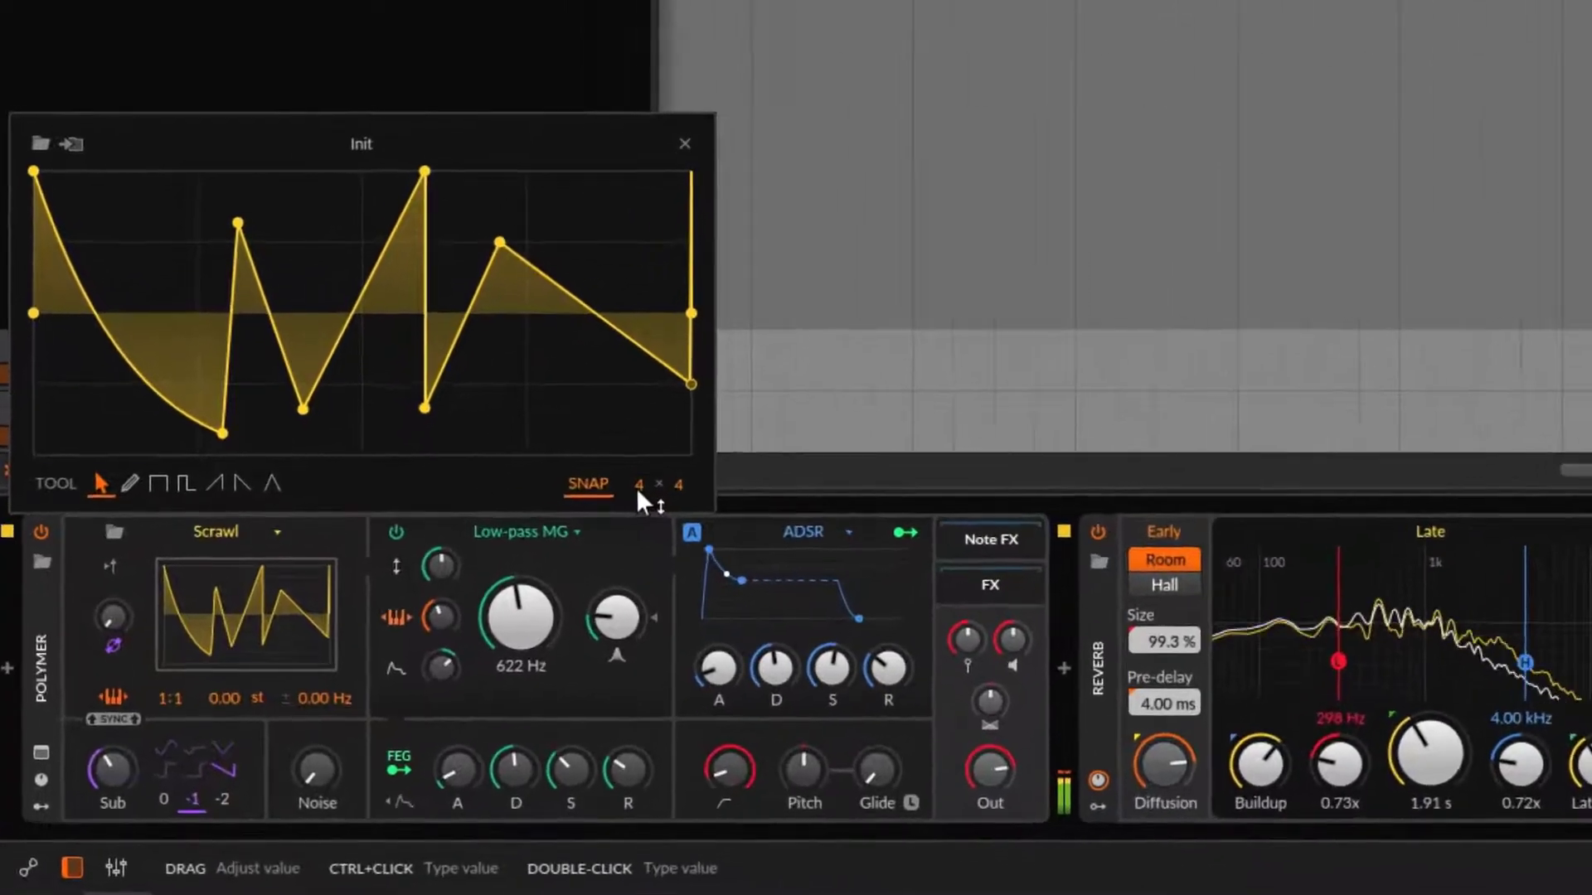
# Set the Scrawl snap grid to 24 × 15 and draw ramp rows of decaying dips and mid peaks.
pyautogui.moveTo(638, 485); pyautogui.dragTo(689, 481)
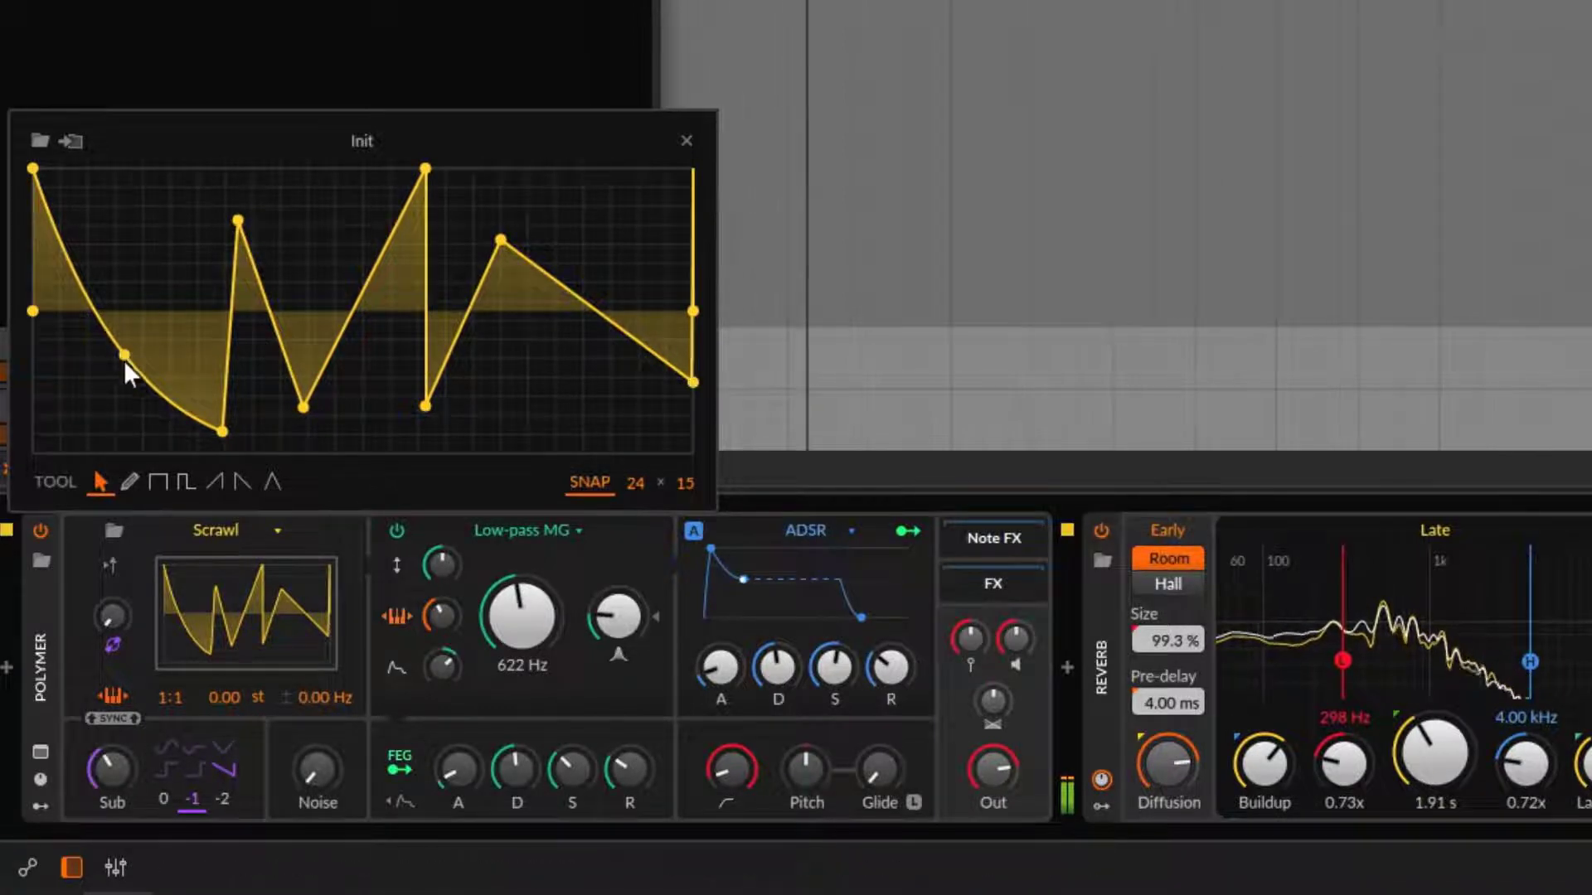
pyautogui.moveTo(94, 353); pyautogui.dragTo(131, 330)
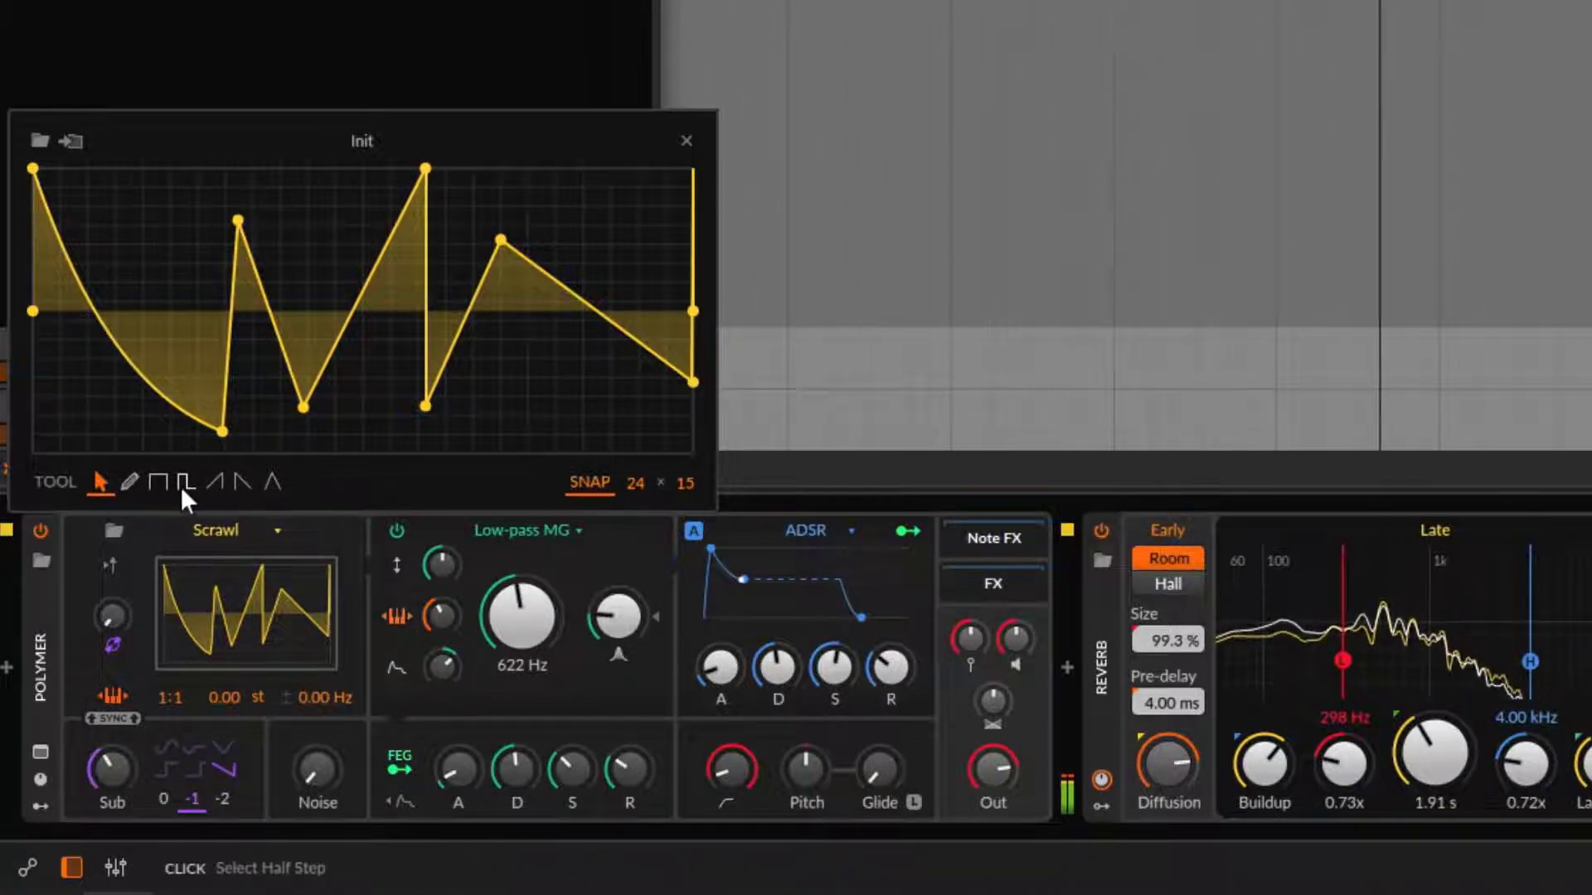
pyautogui.click(215, 482)
pyautogui.moveTo(45, 452)
pyautogui.mouseDown()
pyautogui.moveTo(348, 303)
pyautogui.moveTo(633, 221)
pyautogui.moveTo(688, 165)
pyautogui.mouseUp()
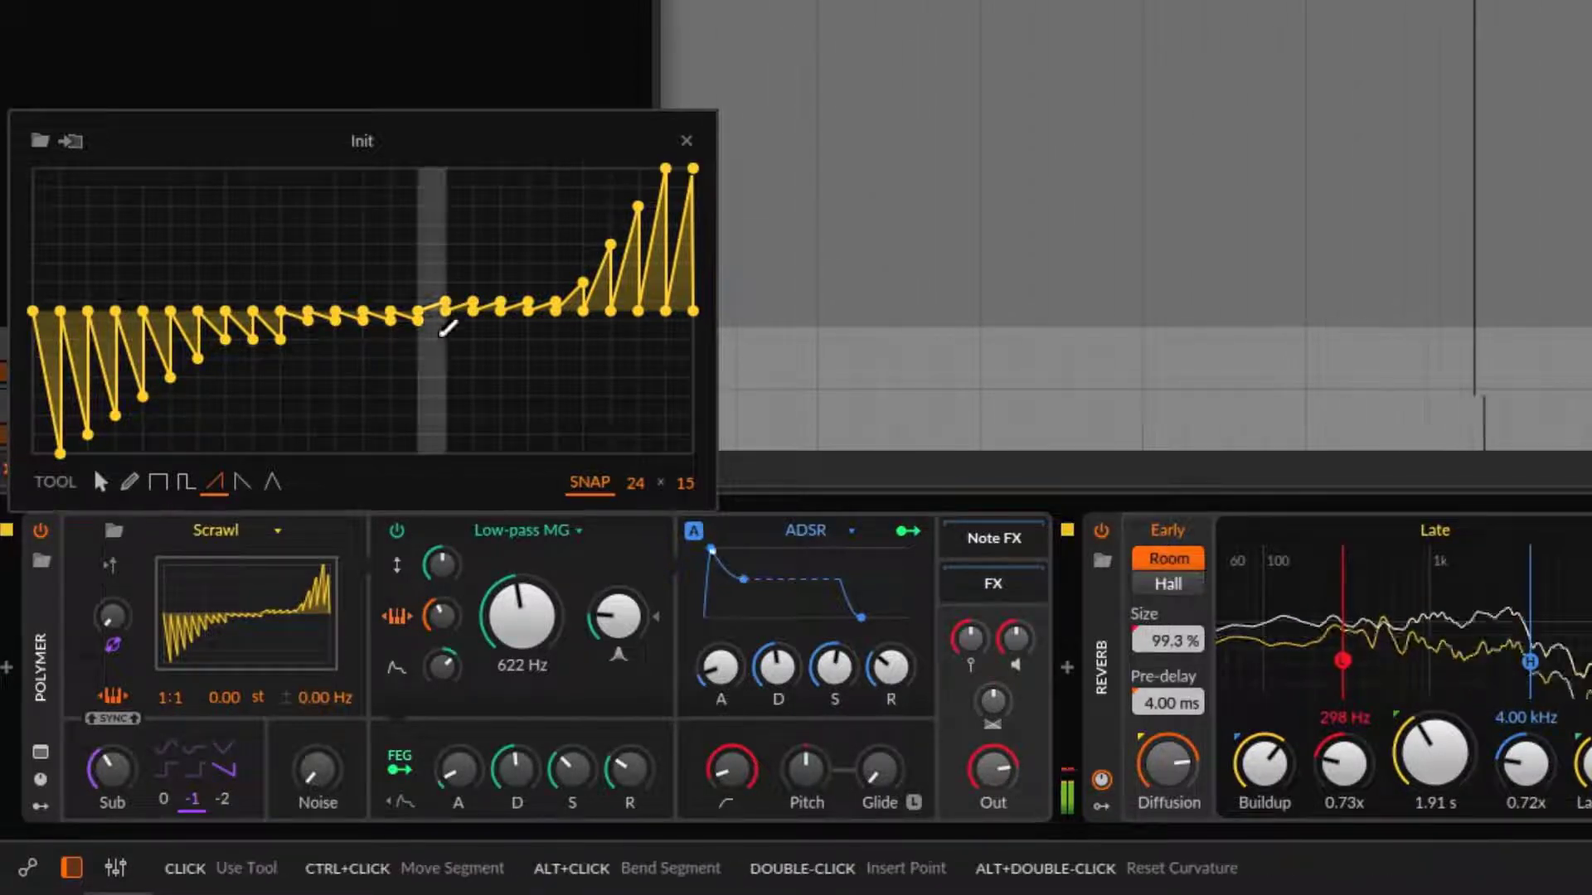
pyautogui.moveTo(316, 202)
pyautogui.mouseDown()
pyautogui.moveTo(464, 336)
pyautogui.moveTo(576, 375)
pyautogui.moveTo(710, 231)
pyautogui.mouseUp()
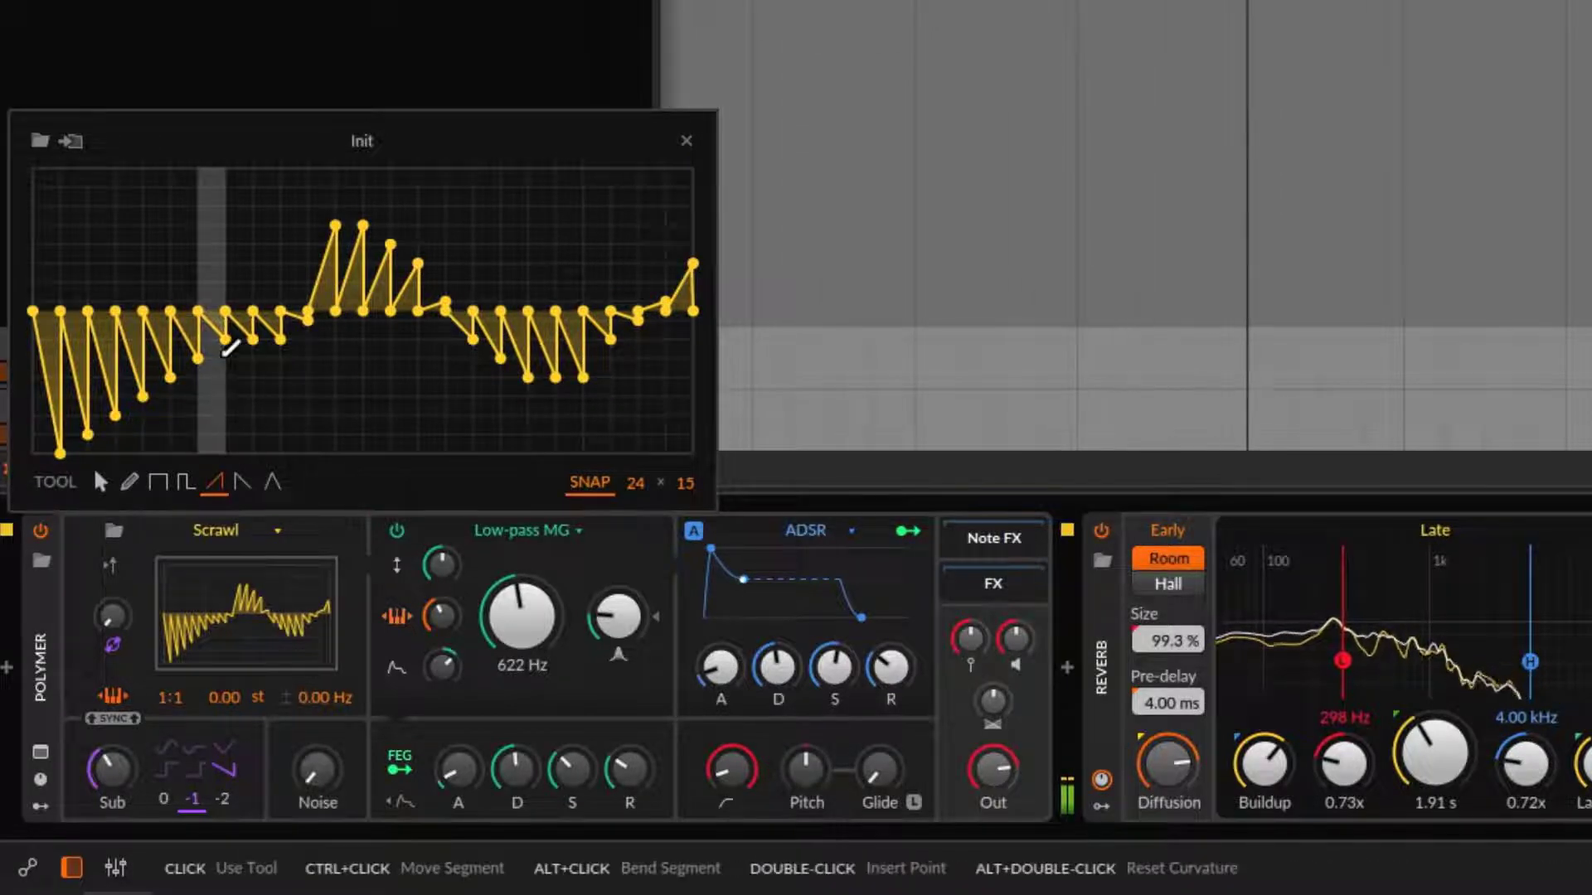
# Check the oscillator type list, keep Scrawl, and reopen the Scrawl waveform editor.
pyautogui.click(271, 531)
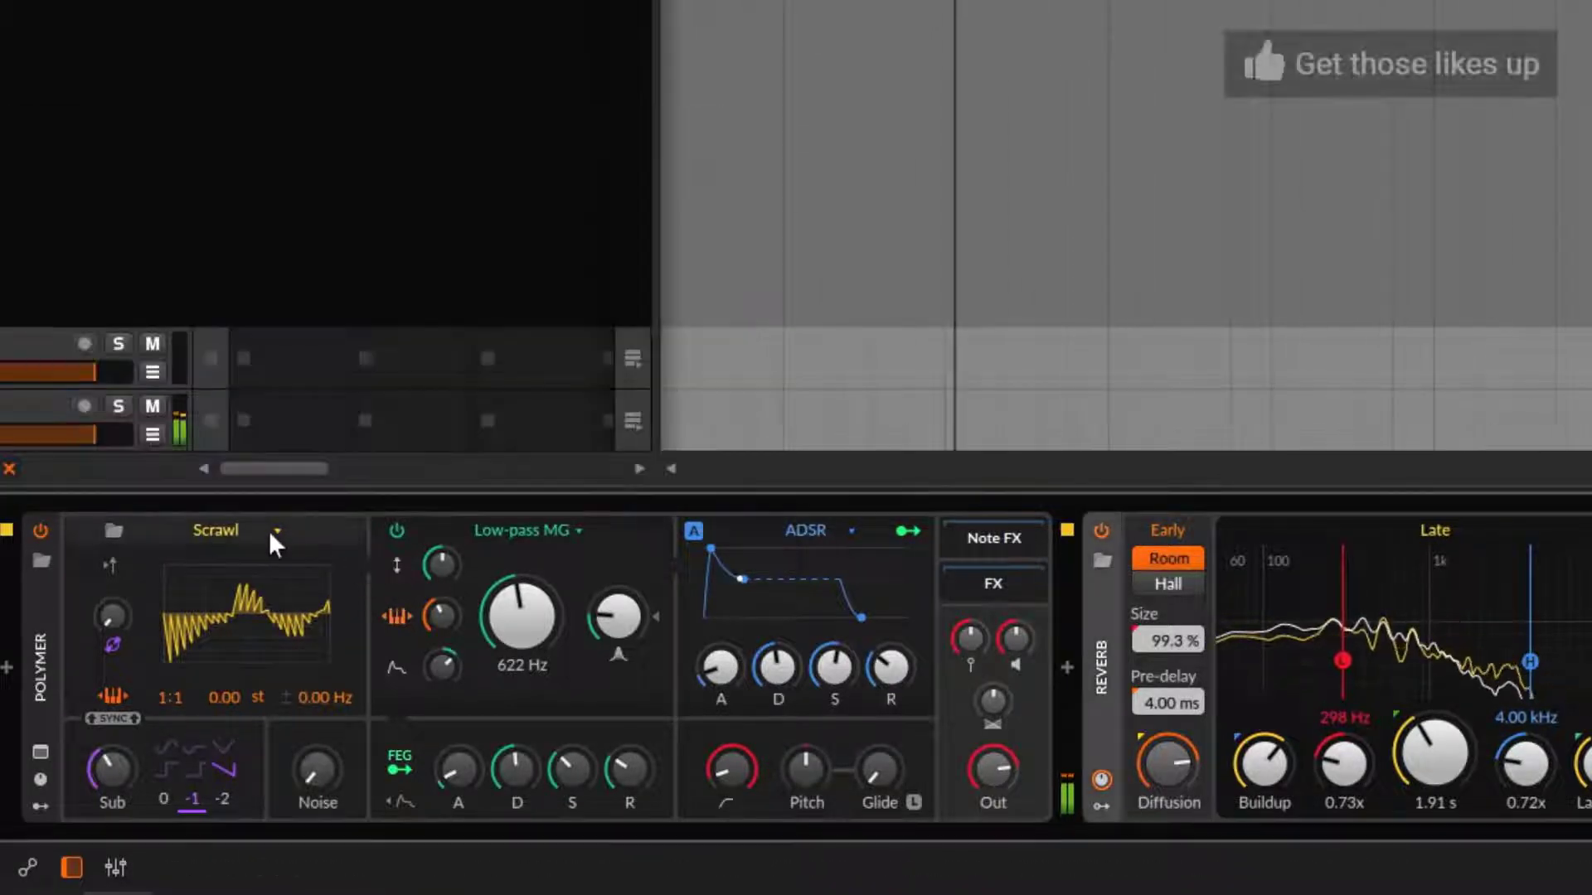
pyautogui.click(271, 531)
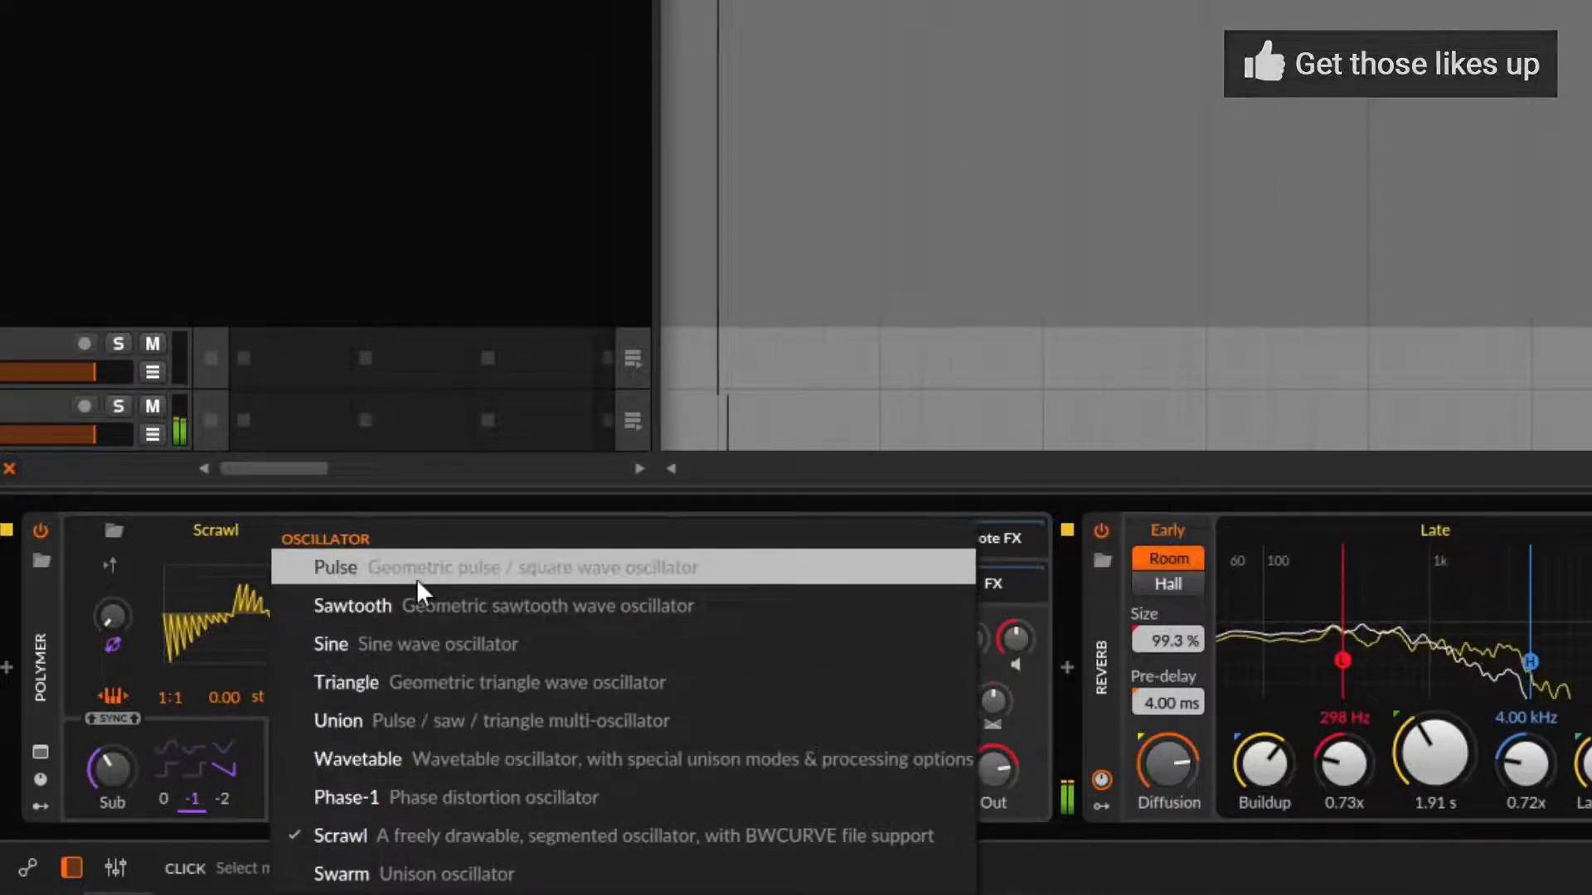
pyautogui.click(212, 624)
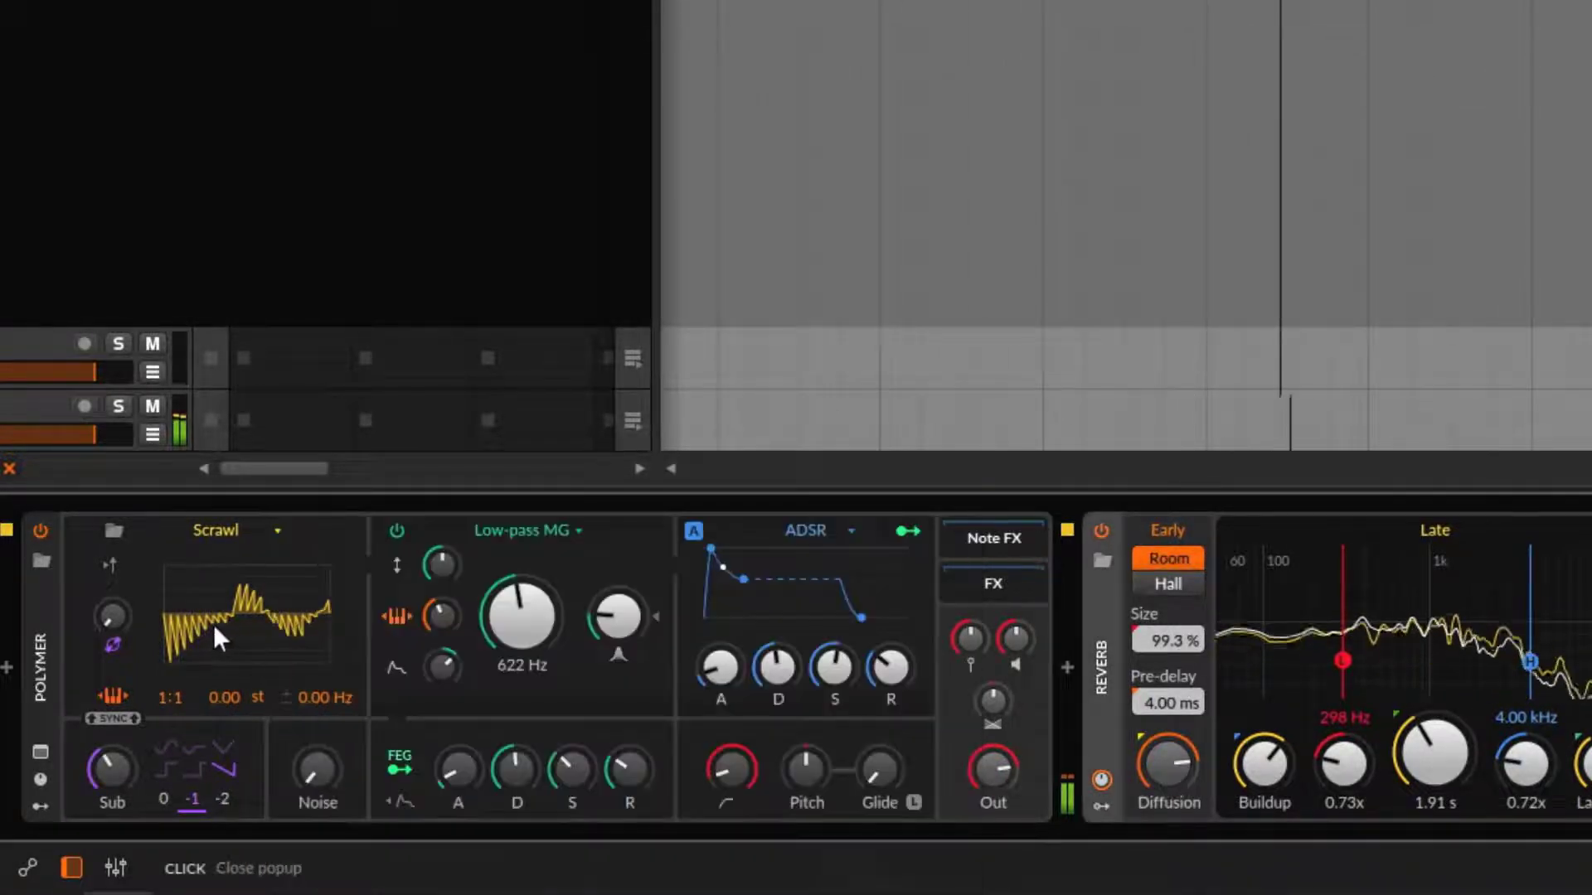
pyautogui.click(213, 624)
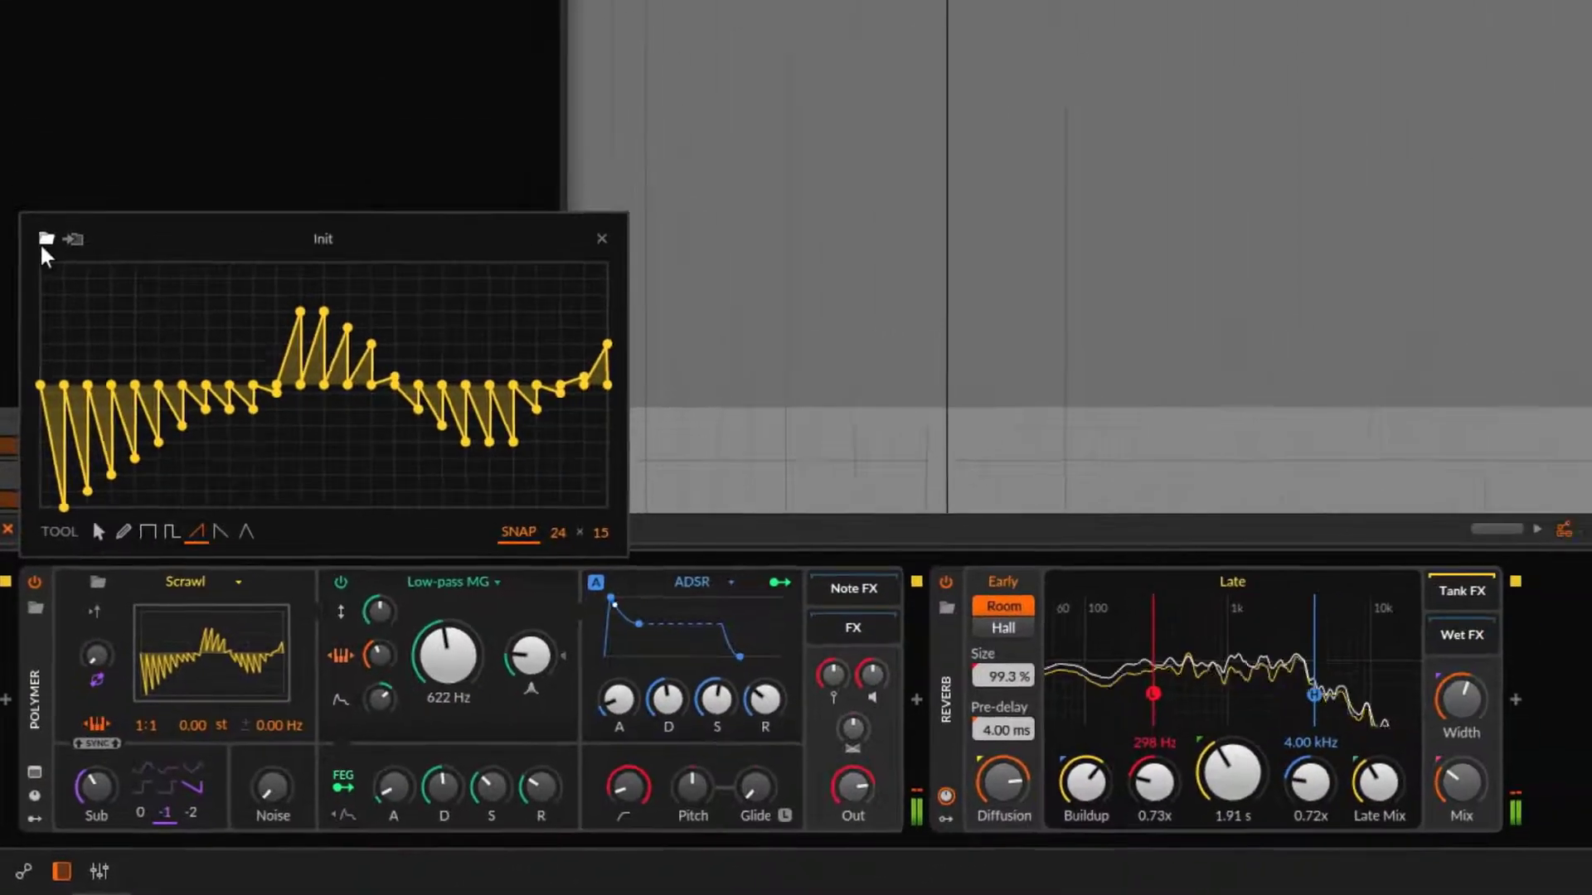
# Preview the Multiplex, Pixelated I and Rollercoast I curves, then load Rollercoast I.
pyautogui.click(54, 130)
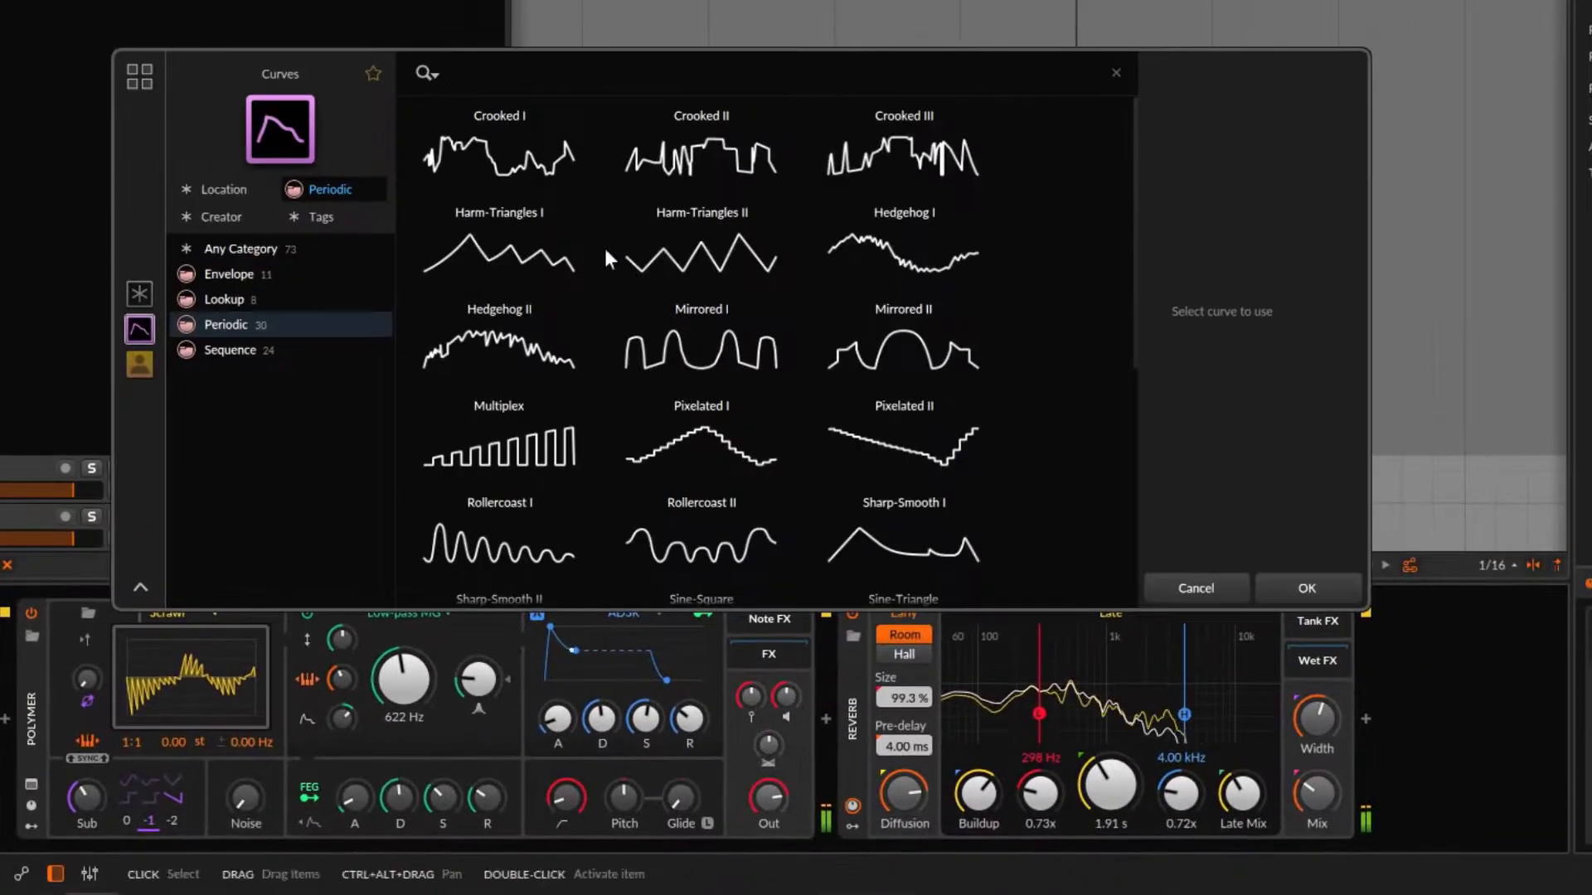
pyautogui.click(498, 444)
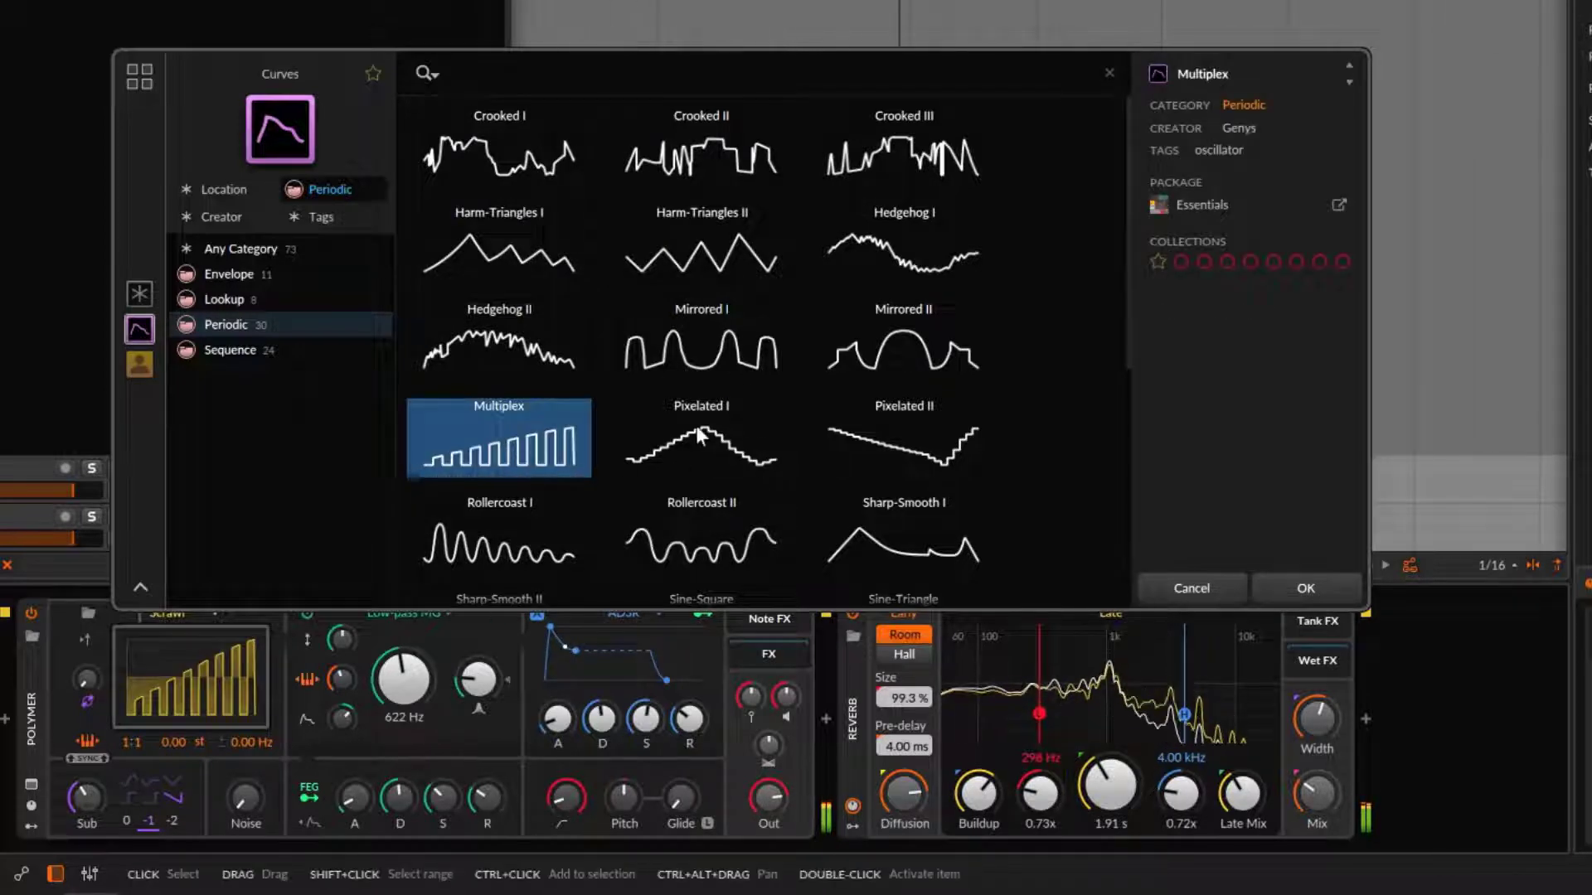
pyautogui.click(756, 461)
pyautogui.scroll(-1, 774, 514)
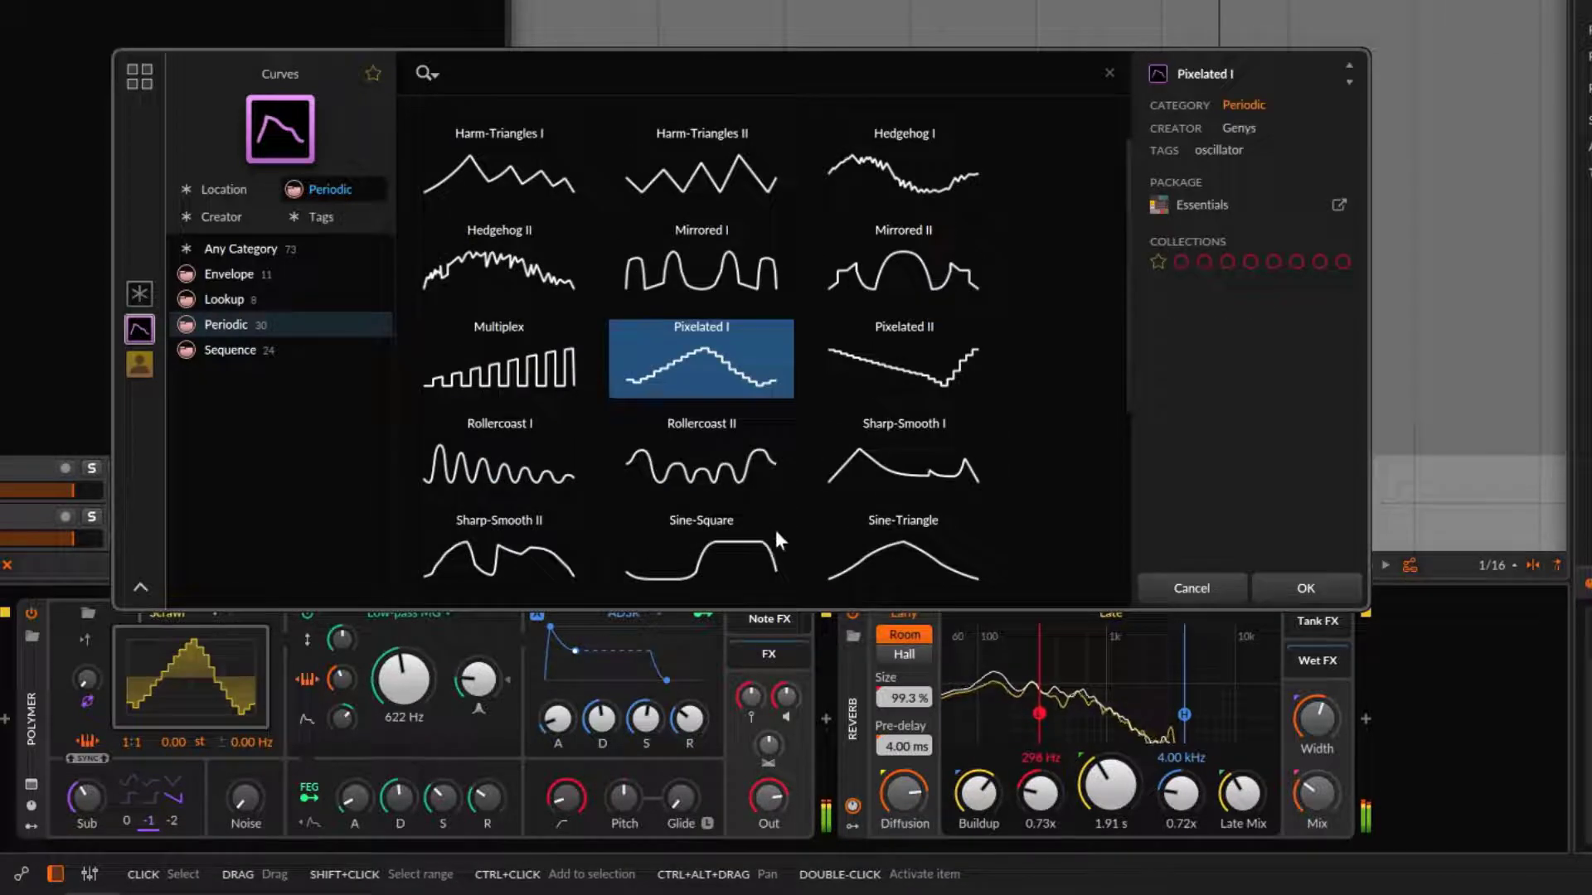
pyautogui.click(483, 487)
pyautogui.scroll(-1, 476, 448)
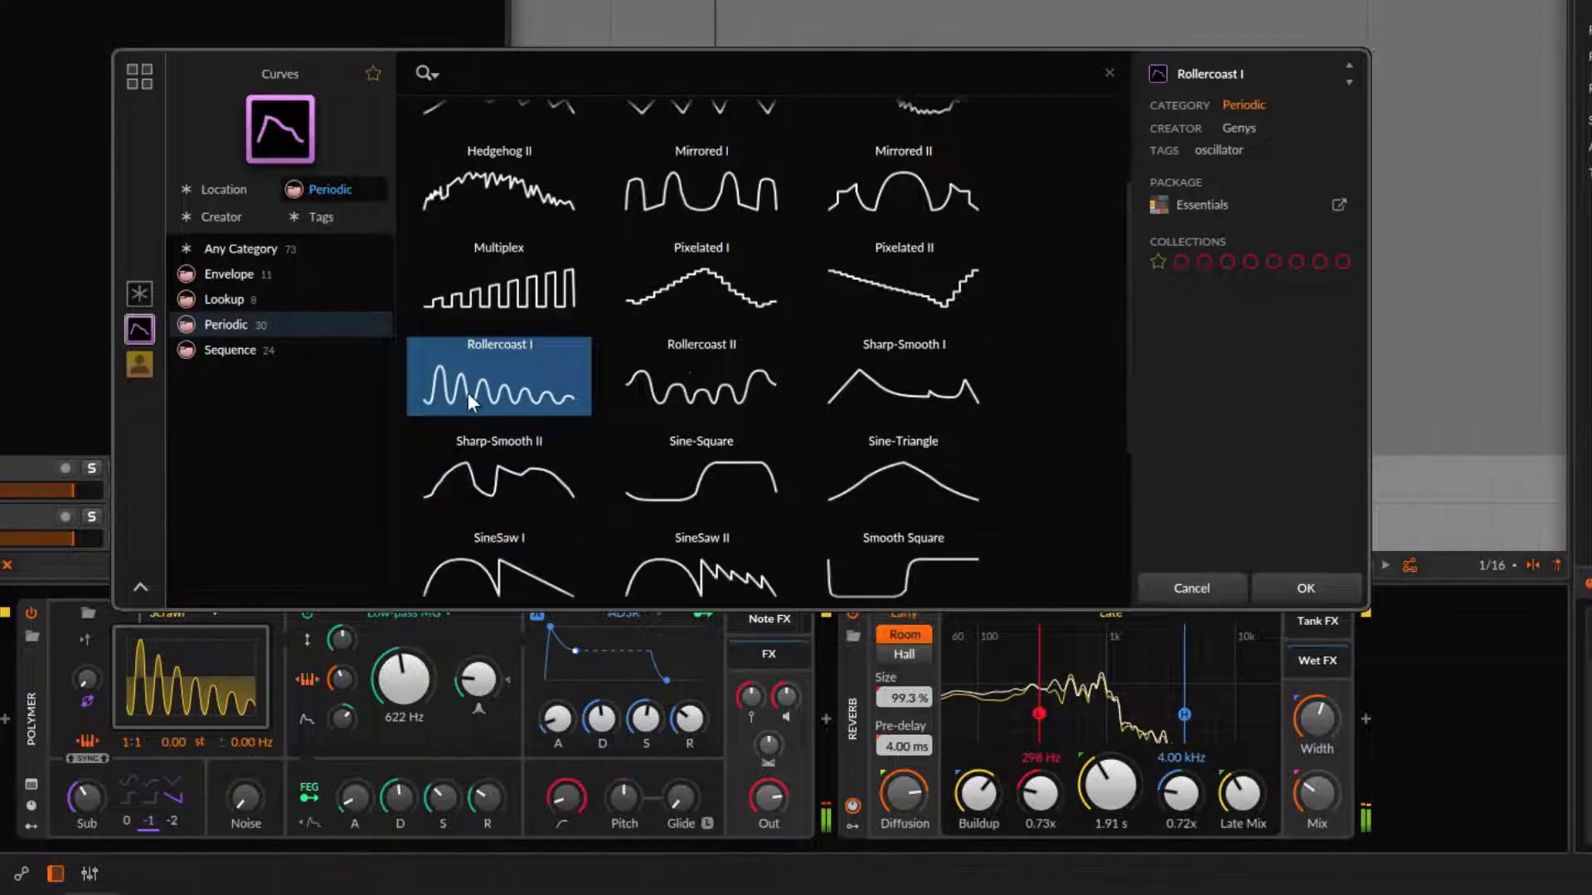
pyautogui.click(1297, 590)
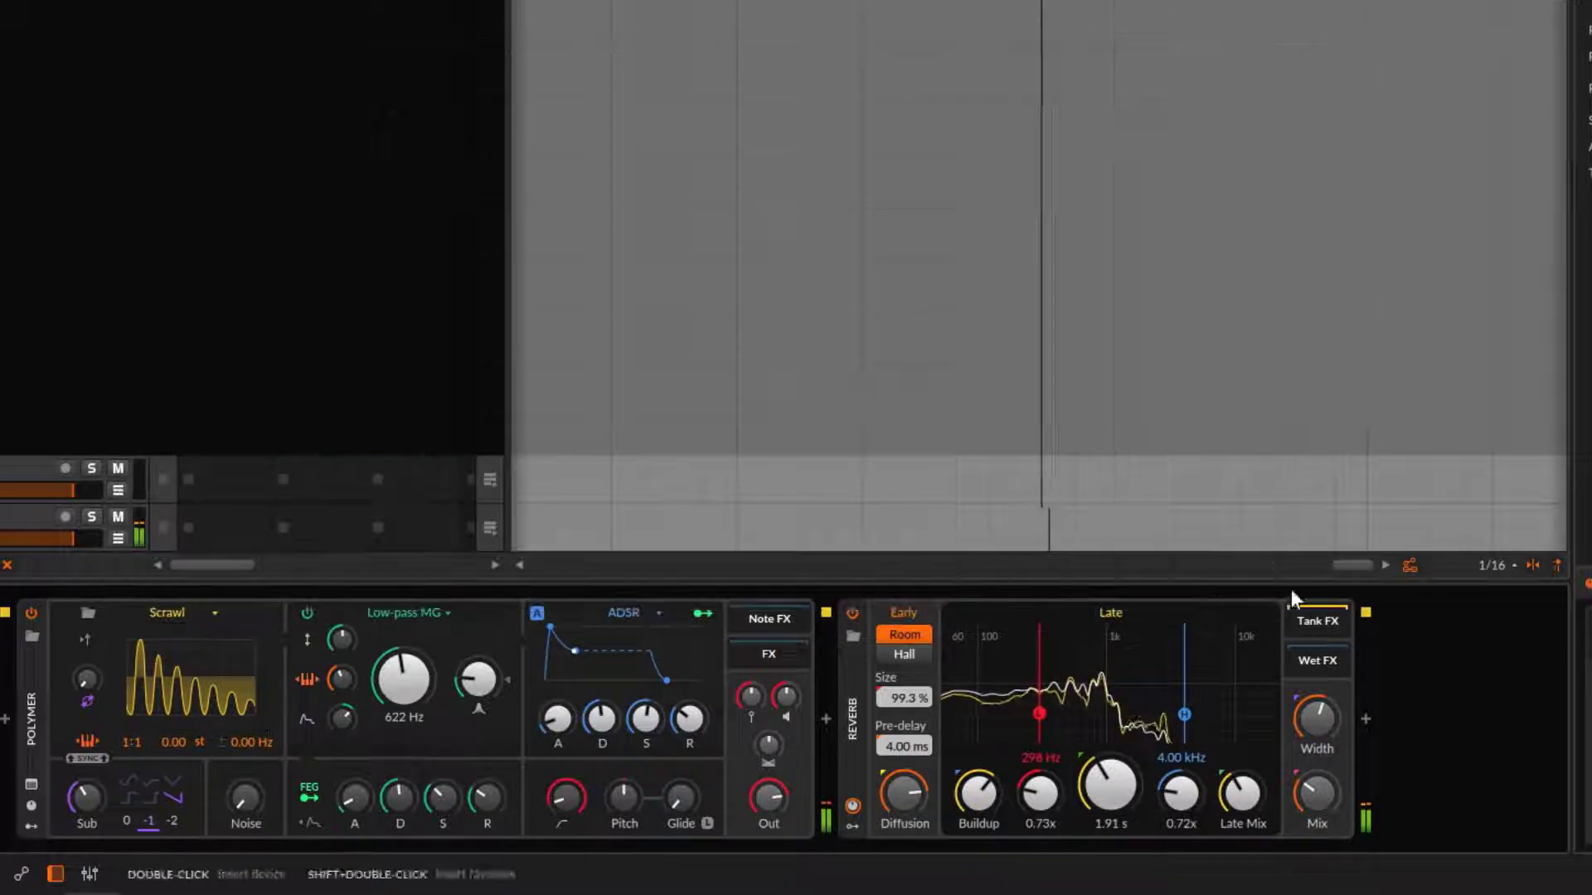
# Flatten the fifth peak of the Rollercoast I waveform in its curve editor.
pyautogui.click(232, 659)
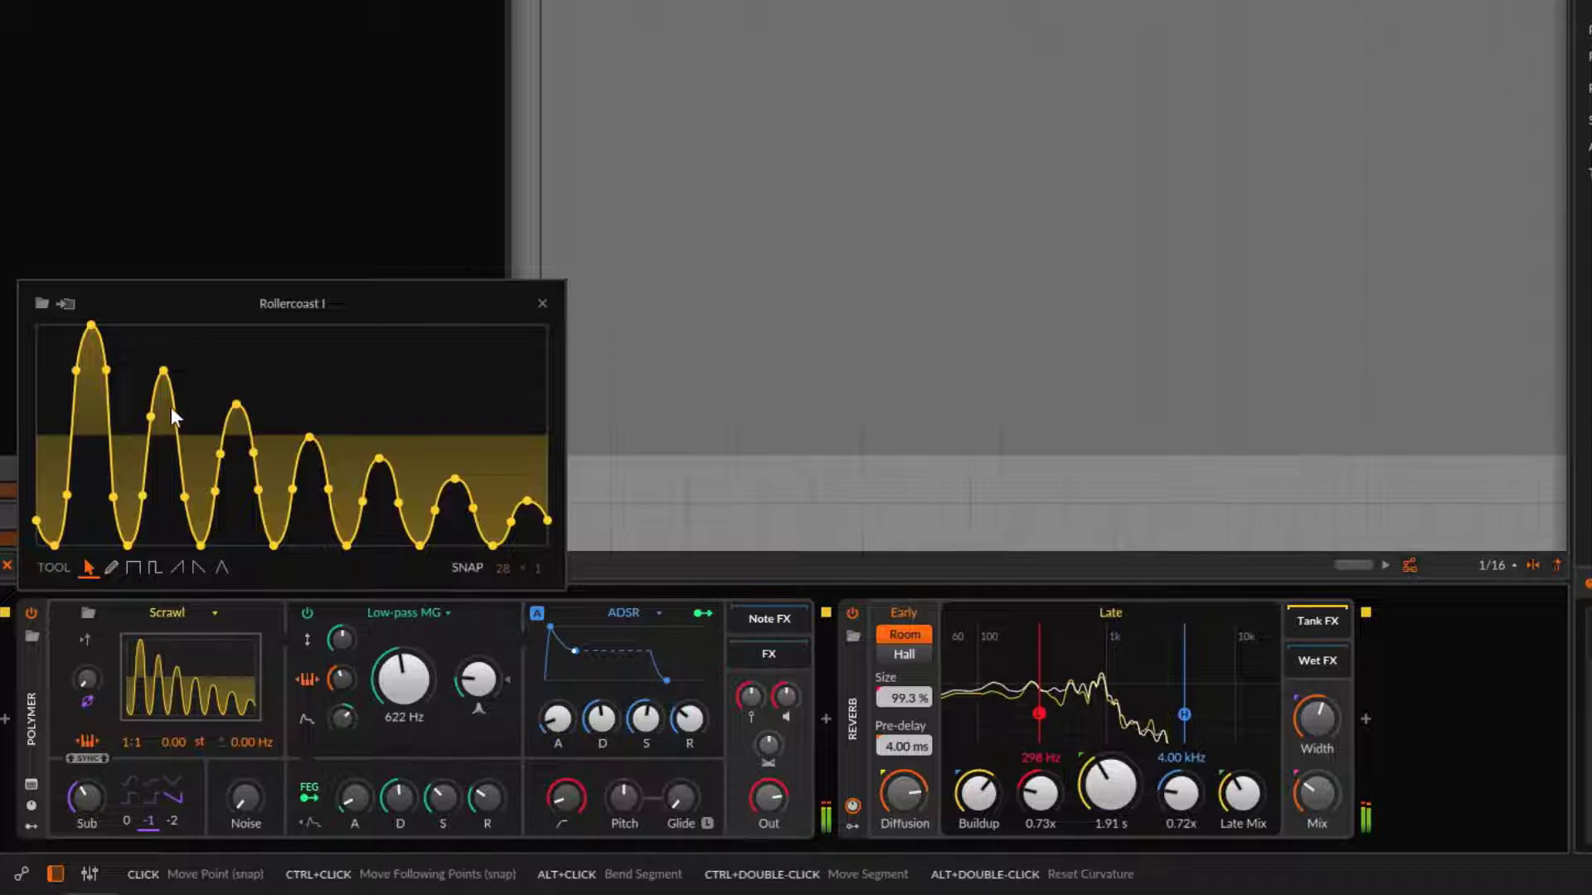
pyautogui.moveTo(311, 437); pyautogui.dragTo(309, 484)
pyautogui.moveTo(228, 359); pyautogui.dragTo(381, 513)
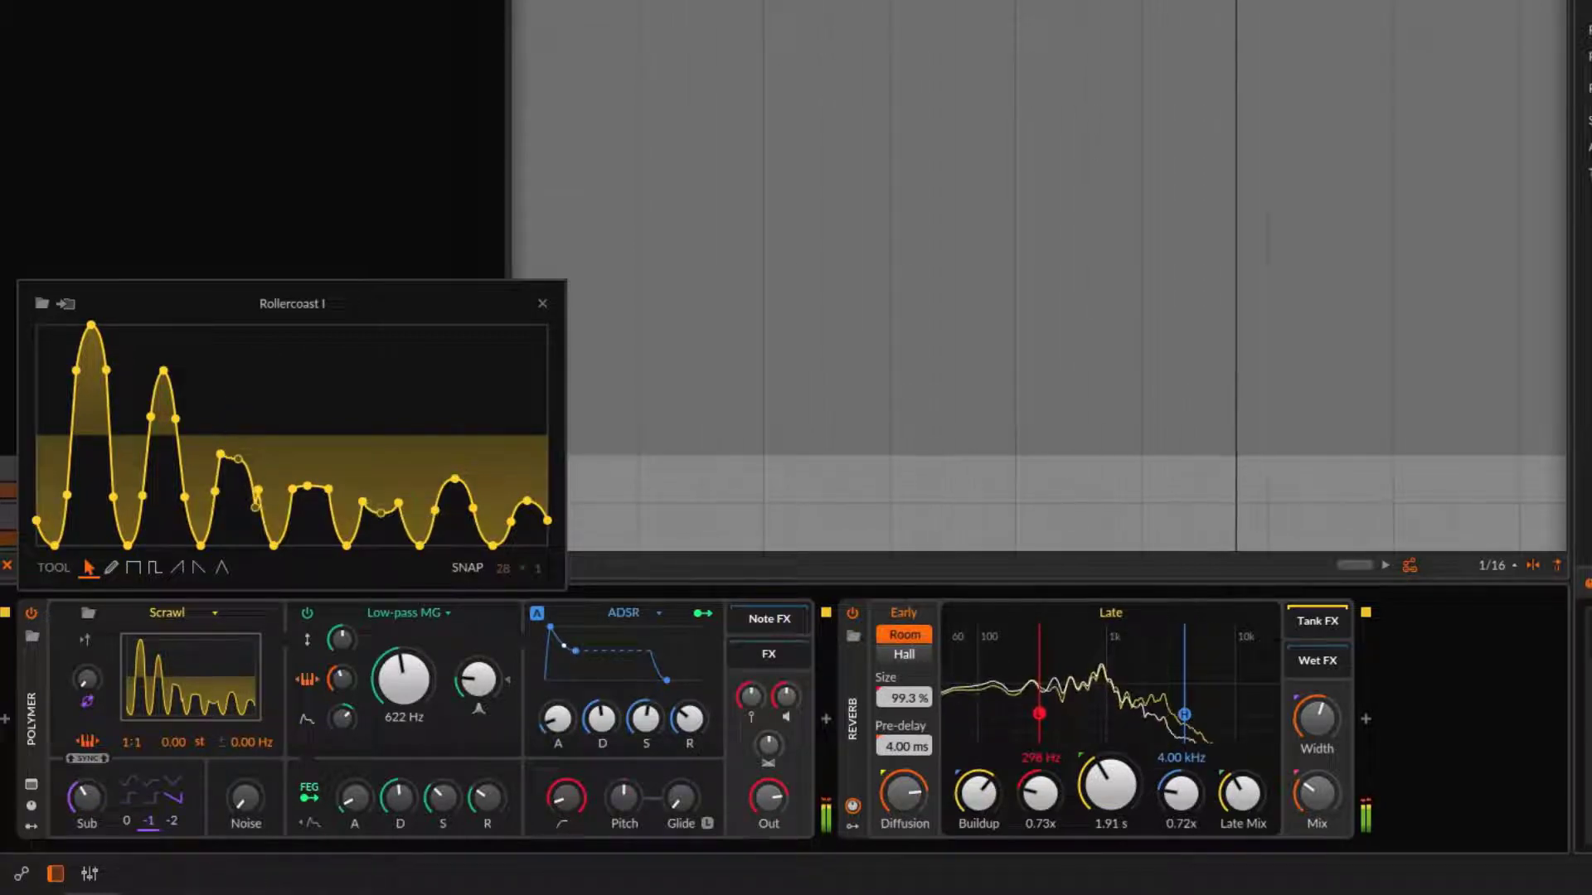
pyautogui.click(543, 303)
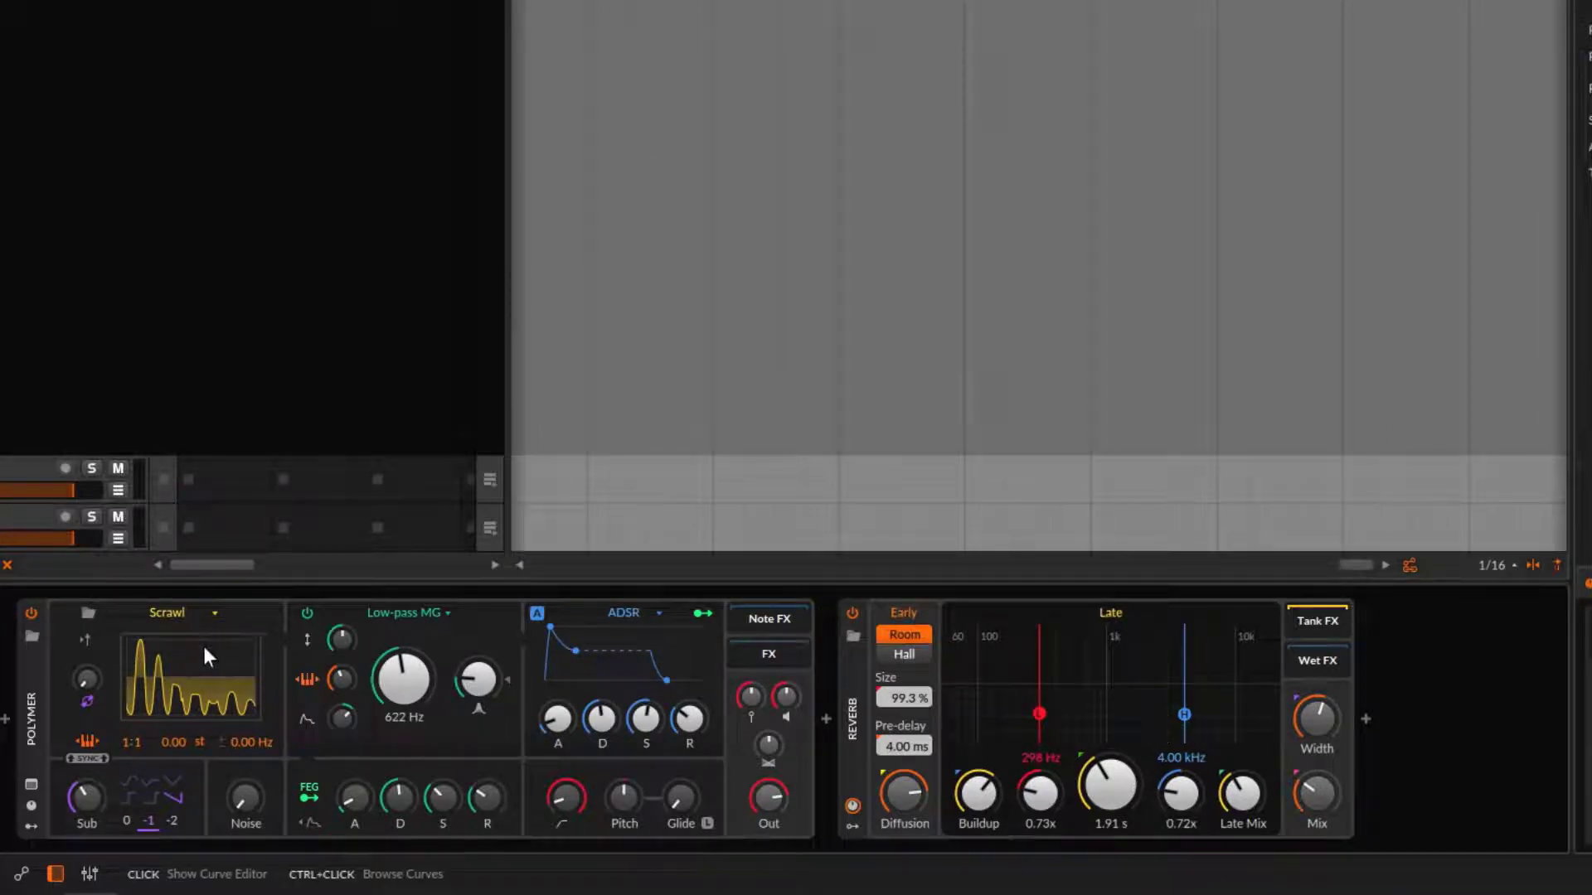
# Load the Multiplex curve from the curve library into the Scrawl oscillator.
pyautogui.click(206, 647)
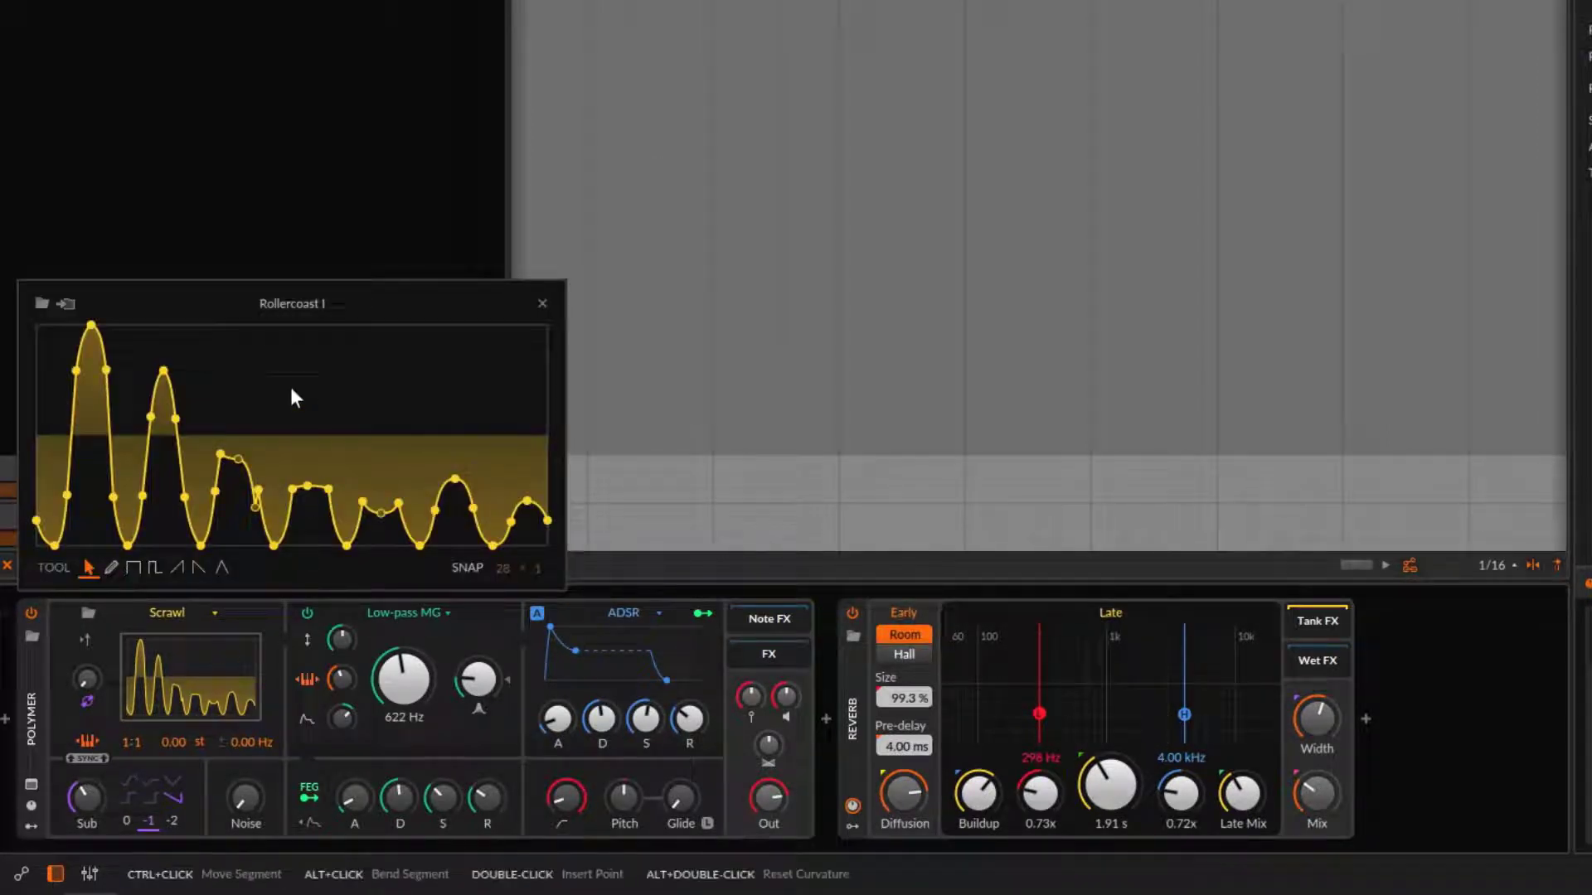
pyautogui.click(42, 304)
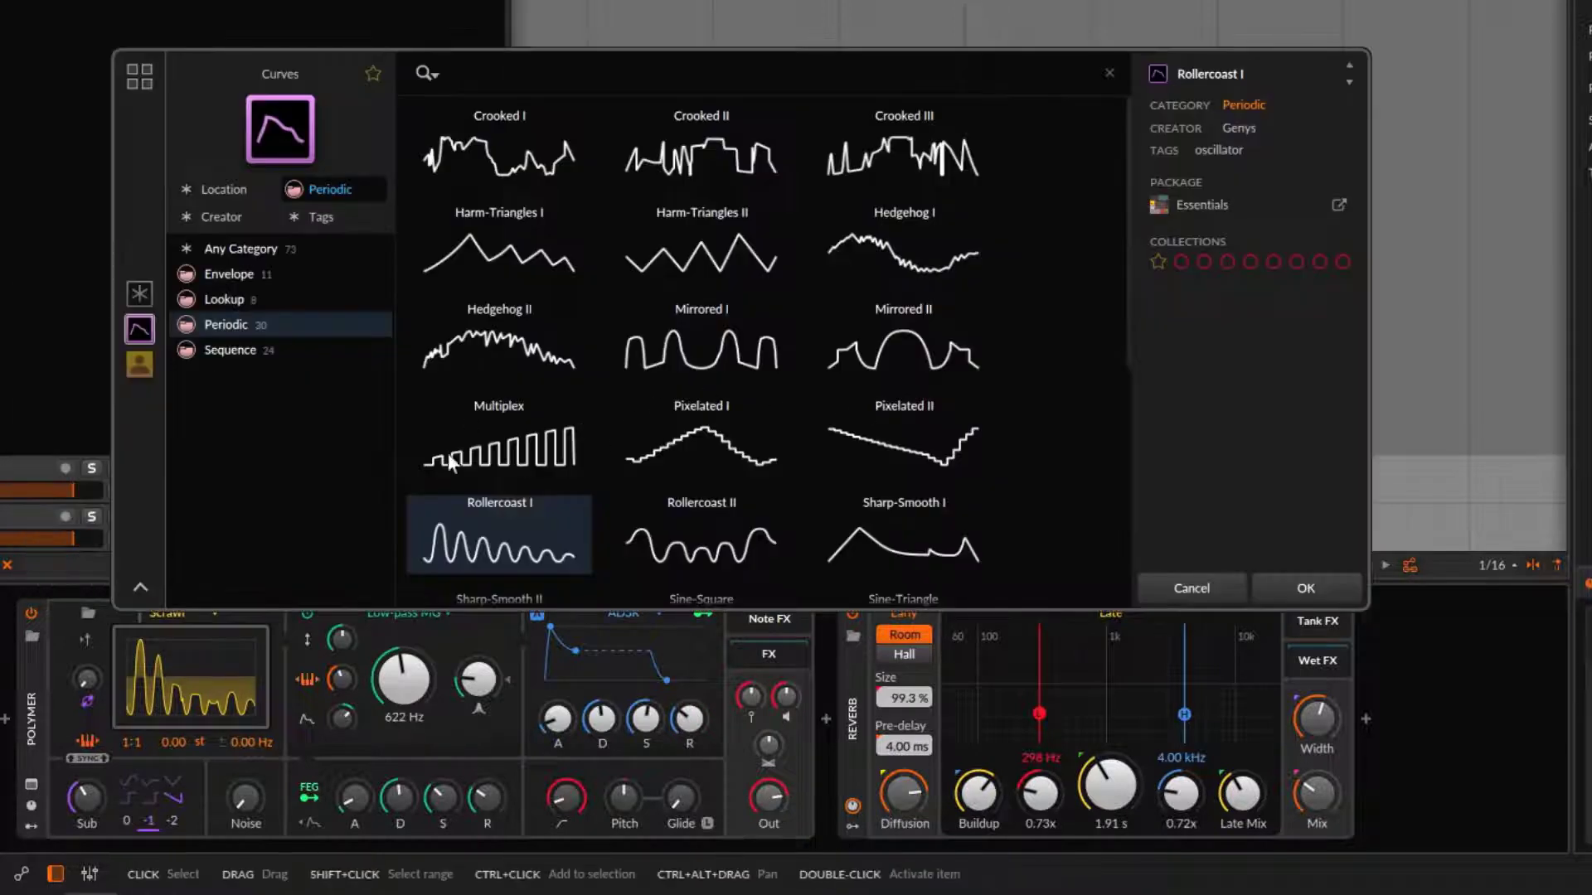
pyautogui.click(468, 448)
pyautogui.click(1303, 589)
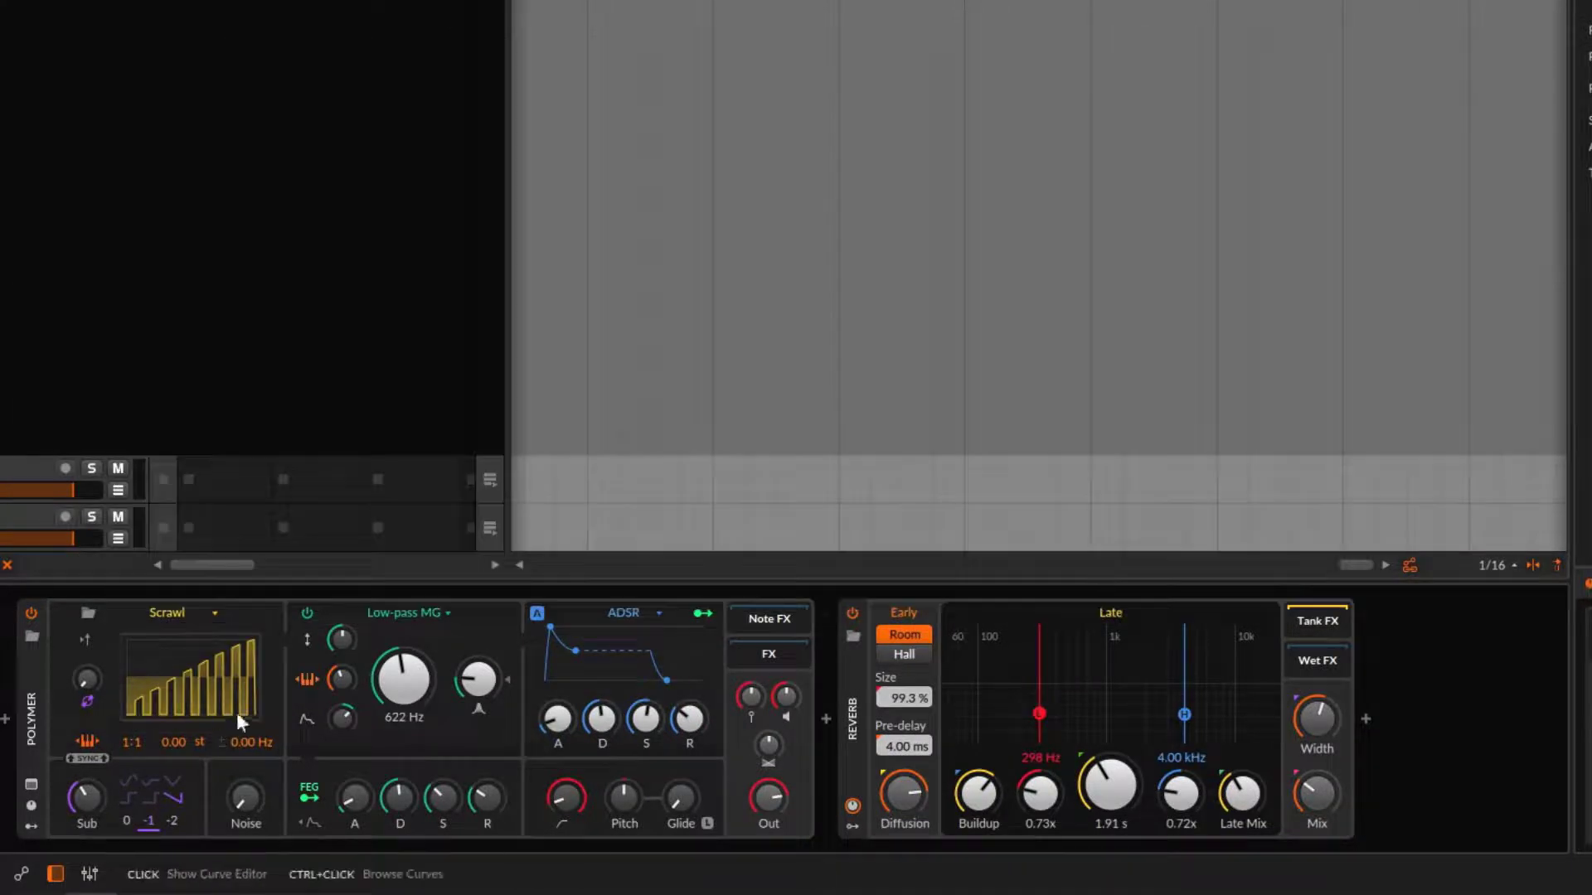
# Start playback, switch the amp envelope to Segments, and add a node reshaping its decay.
pyautogui.press('space')
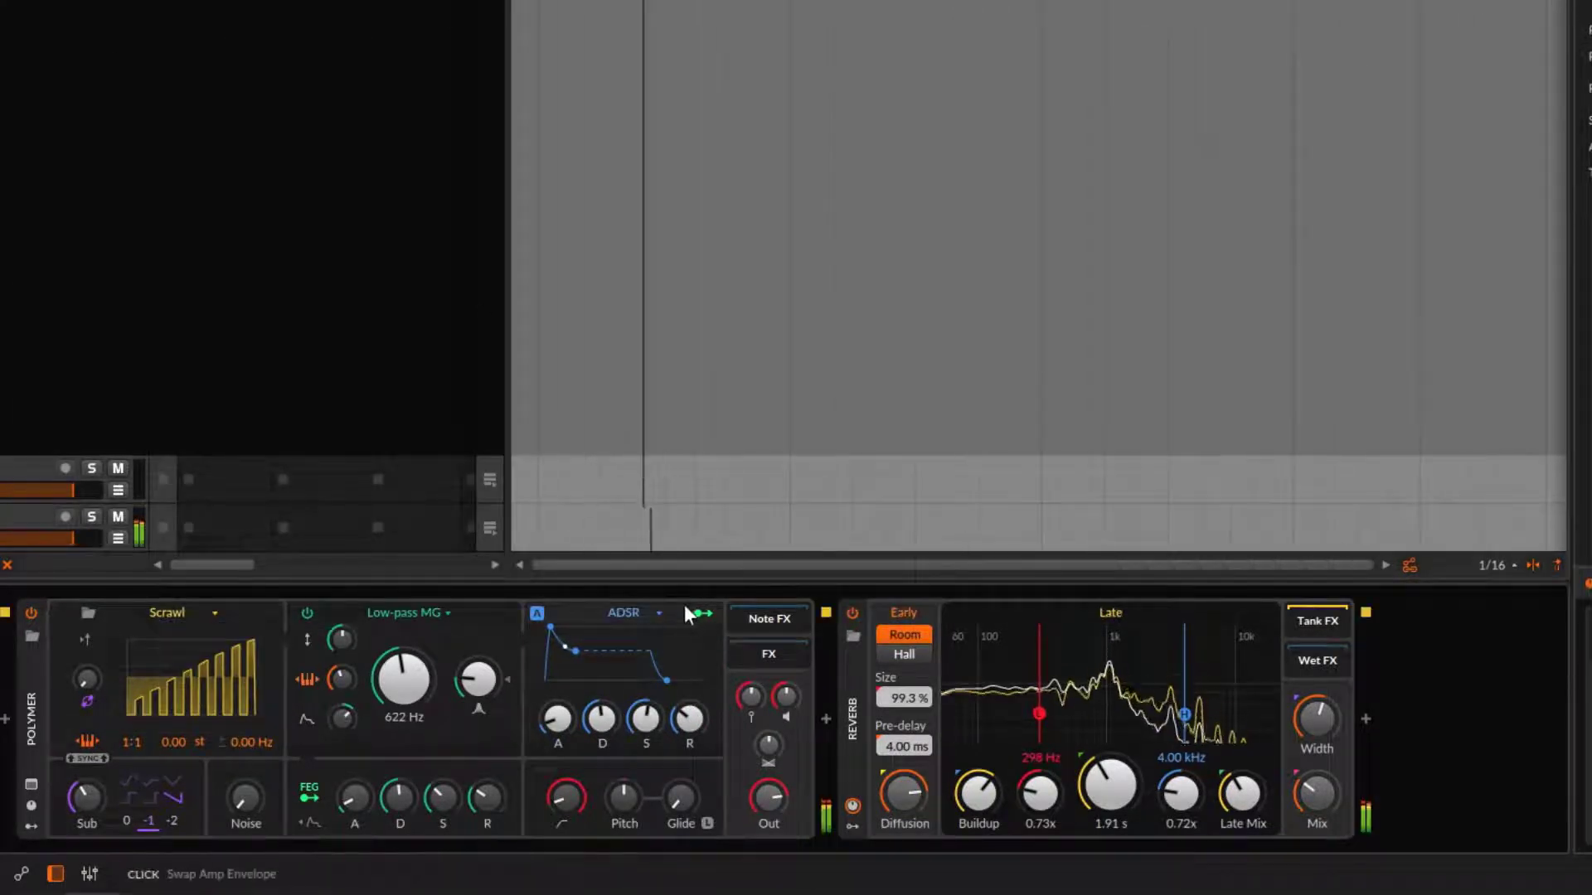
pyautogui.click(659, 613)
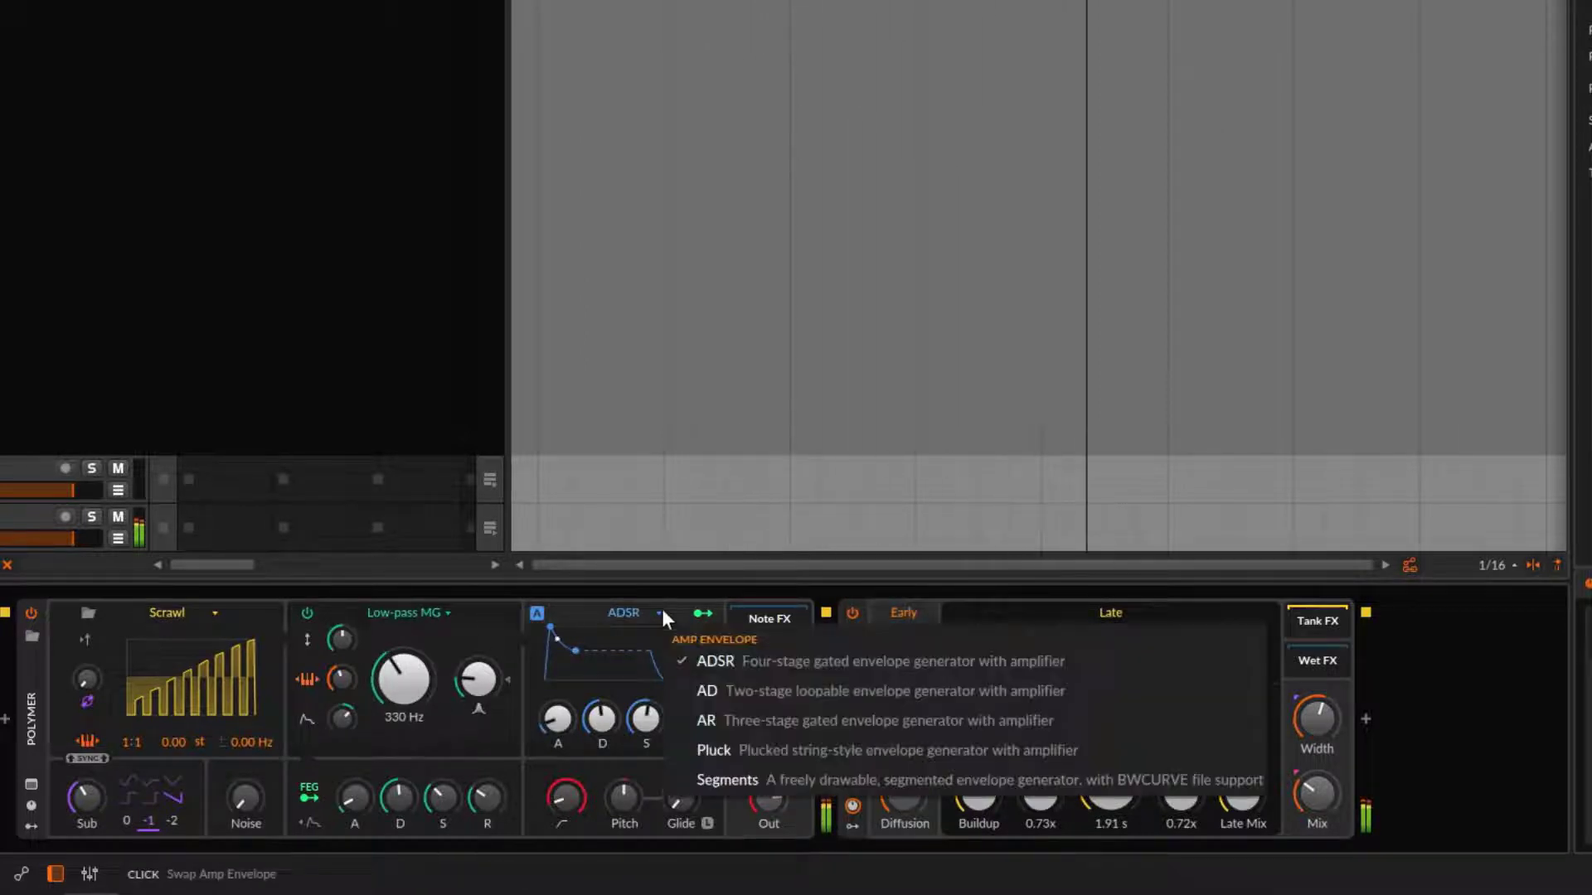
pyautogui.click(789, 780)
pyautogui.click(610, 652)
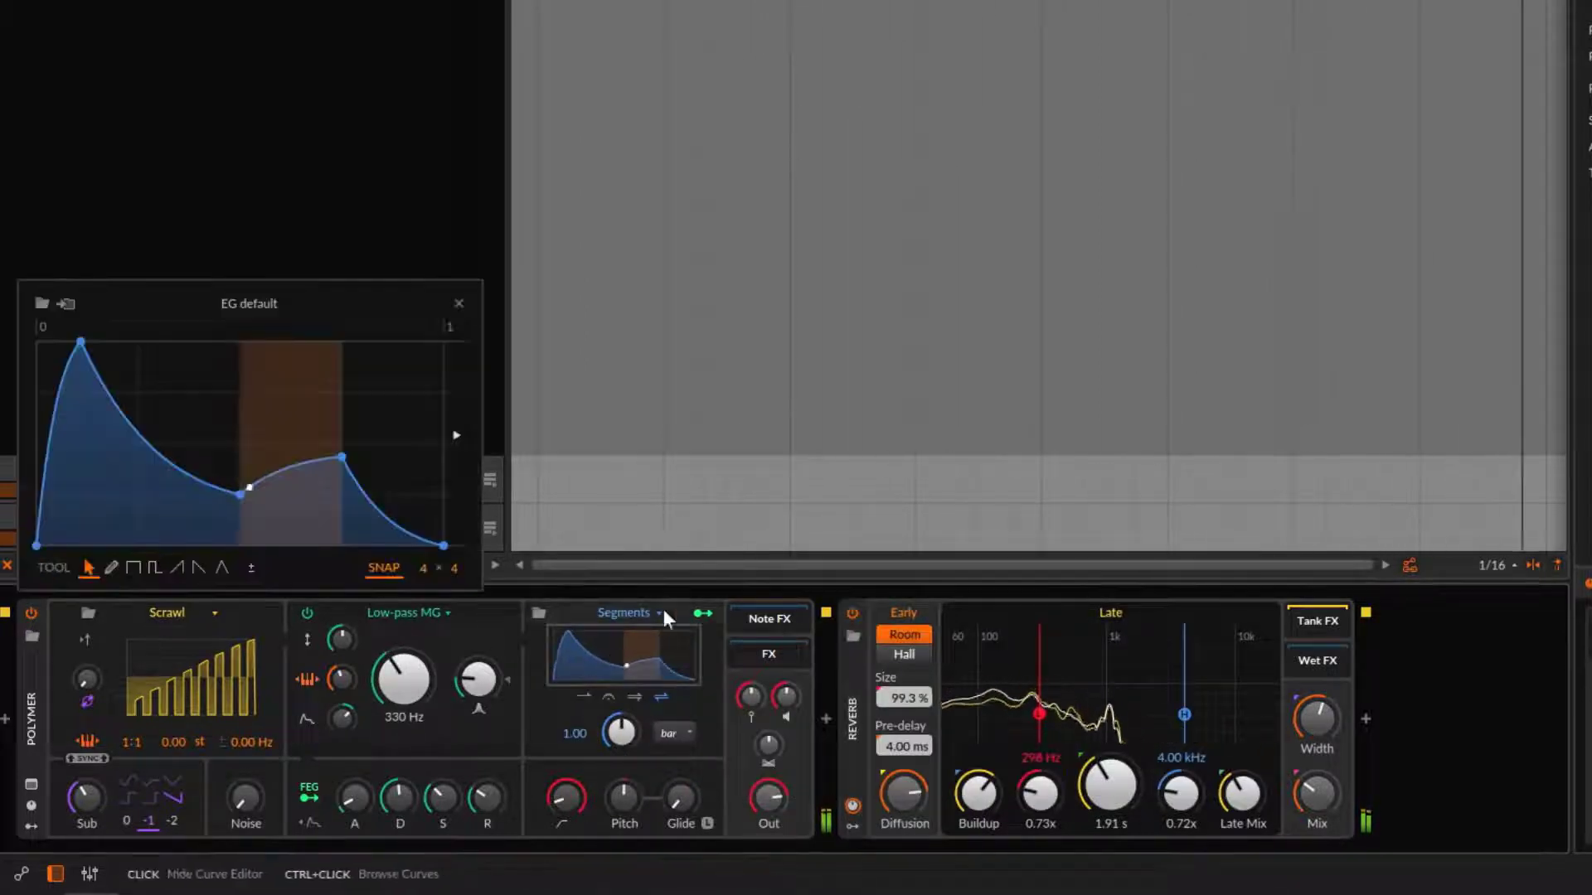
pyautogui.moveTo(179, 471); pyautogui.dragTo(172, 406)
pyautogui.click(458, 304)
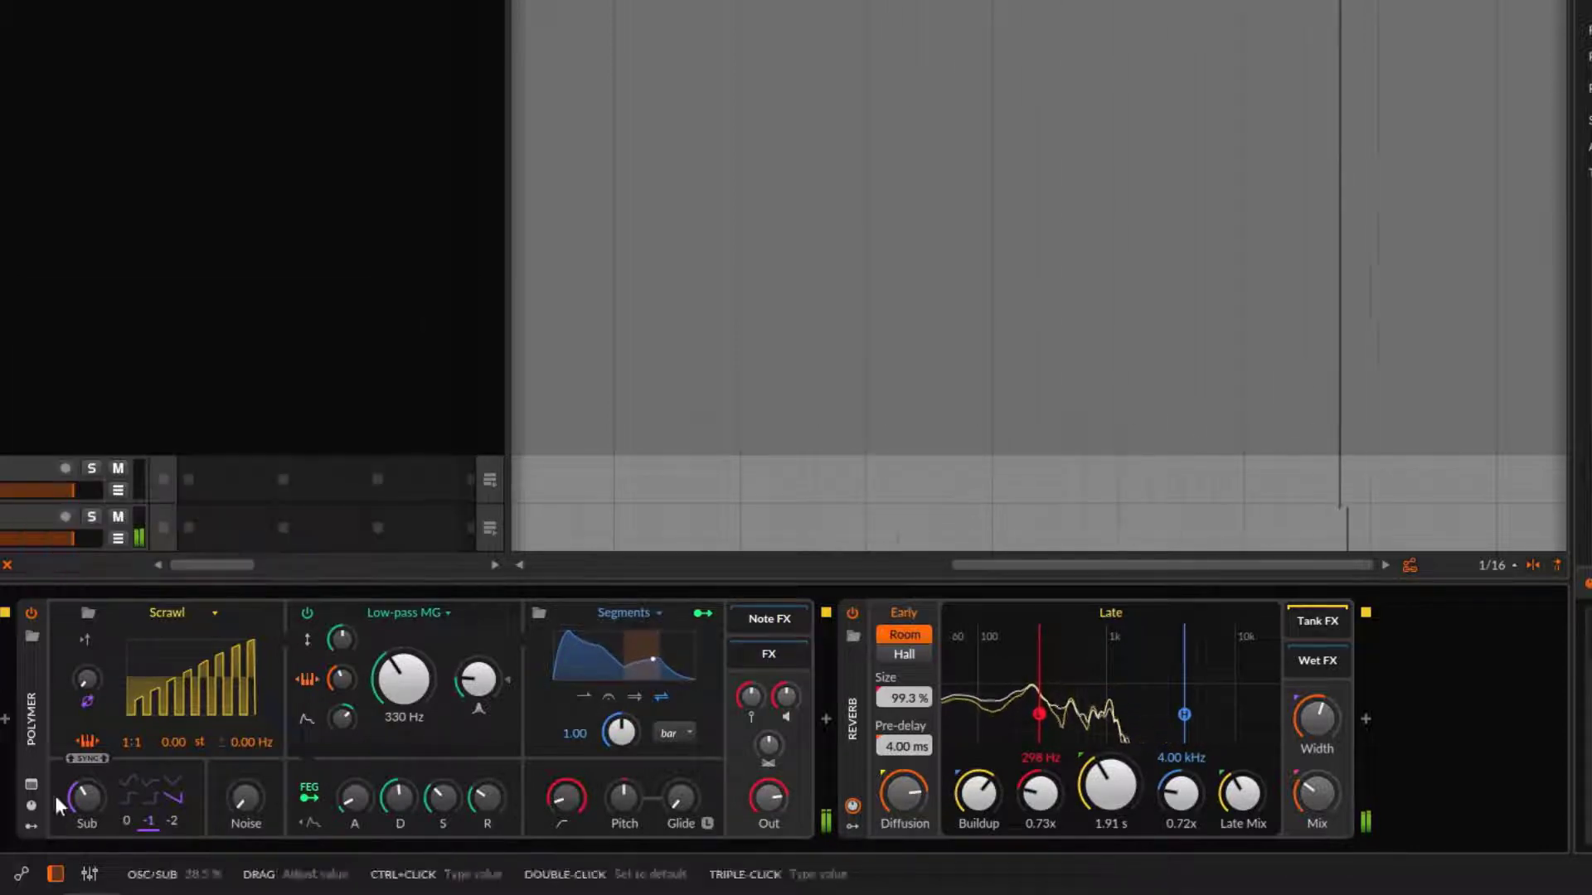
# Draw a Half Step pulse pattern in the Segments modulator with snap set to 17.
pyautogui.click(36, 825)
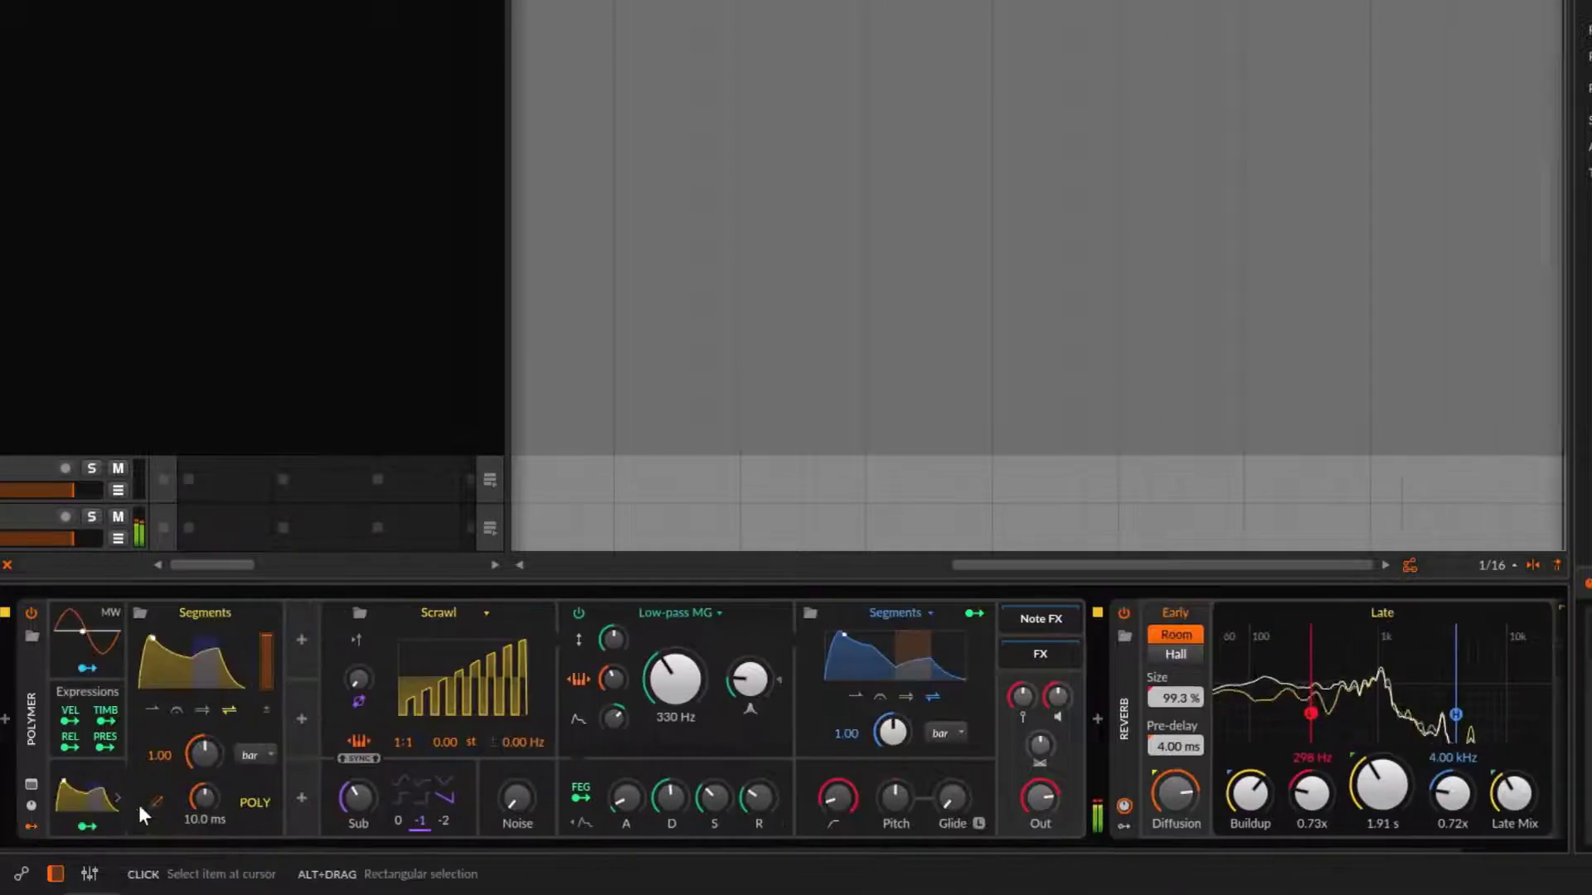
pyautogui.click(213, 639)
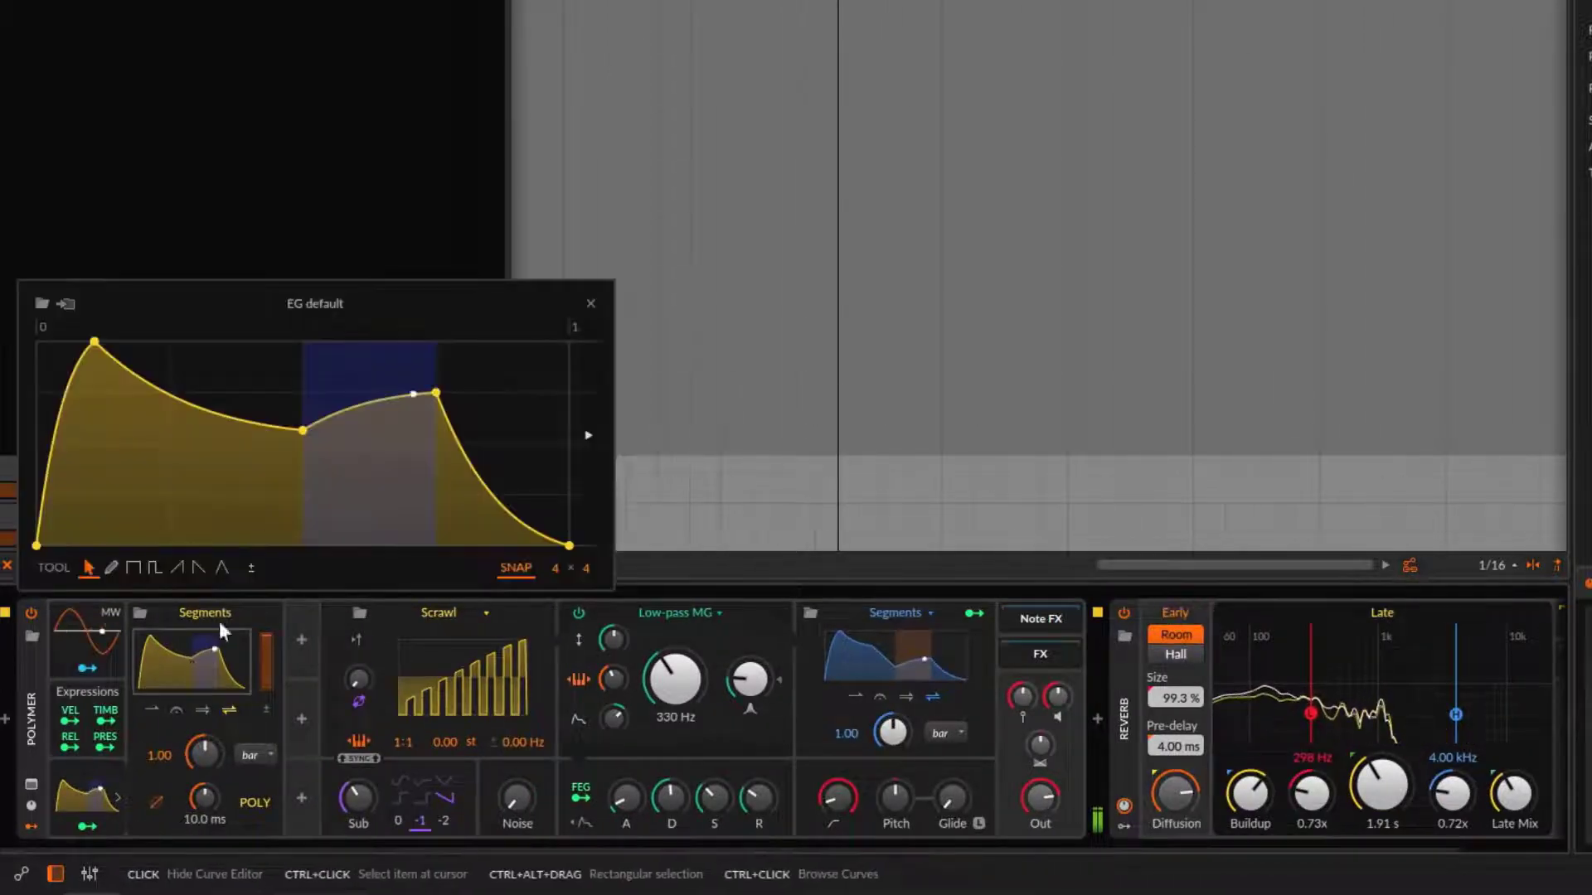
pyautogui.click(155, 567)
pyautogui.moveTo(108, 489)
pyautogui.mouseDown()
pyautogui.moveTo(157, 395)
pyautogui.moveTo(575, 356)
pyautogui.mouseUp()
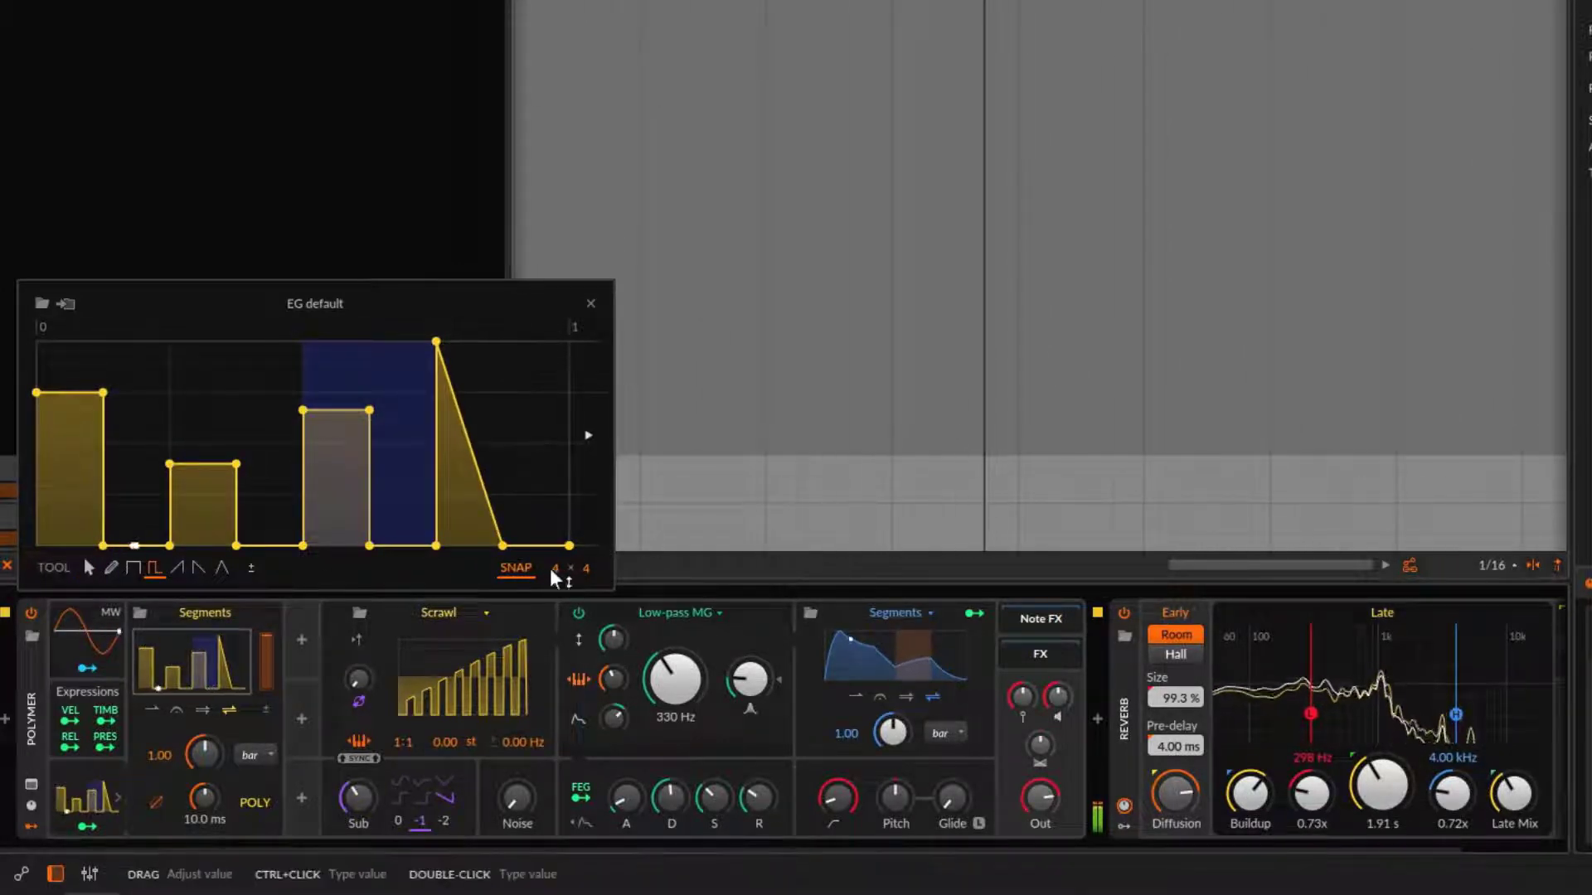
pyautogui.moveTo(552, 569); pyautogui.dragTo(551, 514)
pyautogui.moveTo(85, 462)
pyautogui.mouseDown()
pyautogui.moveTo(179, 365)
pyautogui.moveTo(339, 344)
pyautogui.moveTo(508, 373)
pyautogui.moveTo(580, 355)
pyautogui.mouseUp()
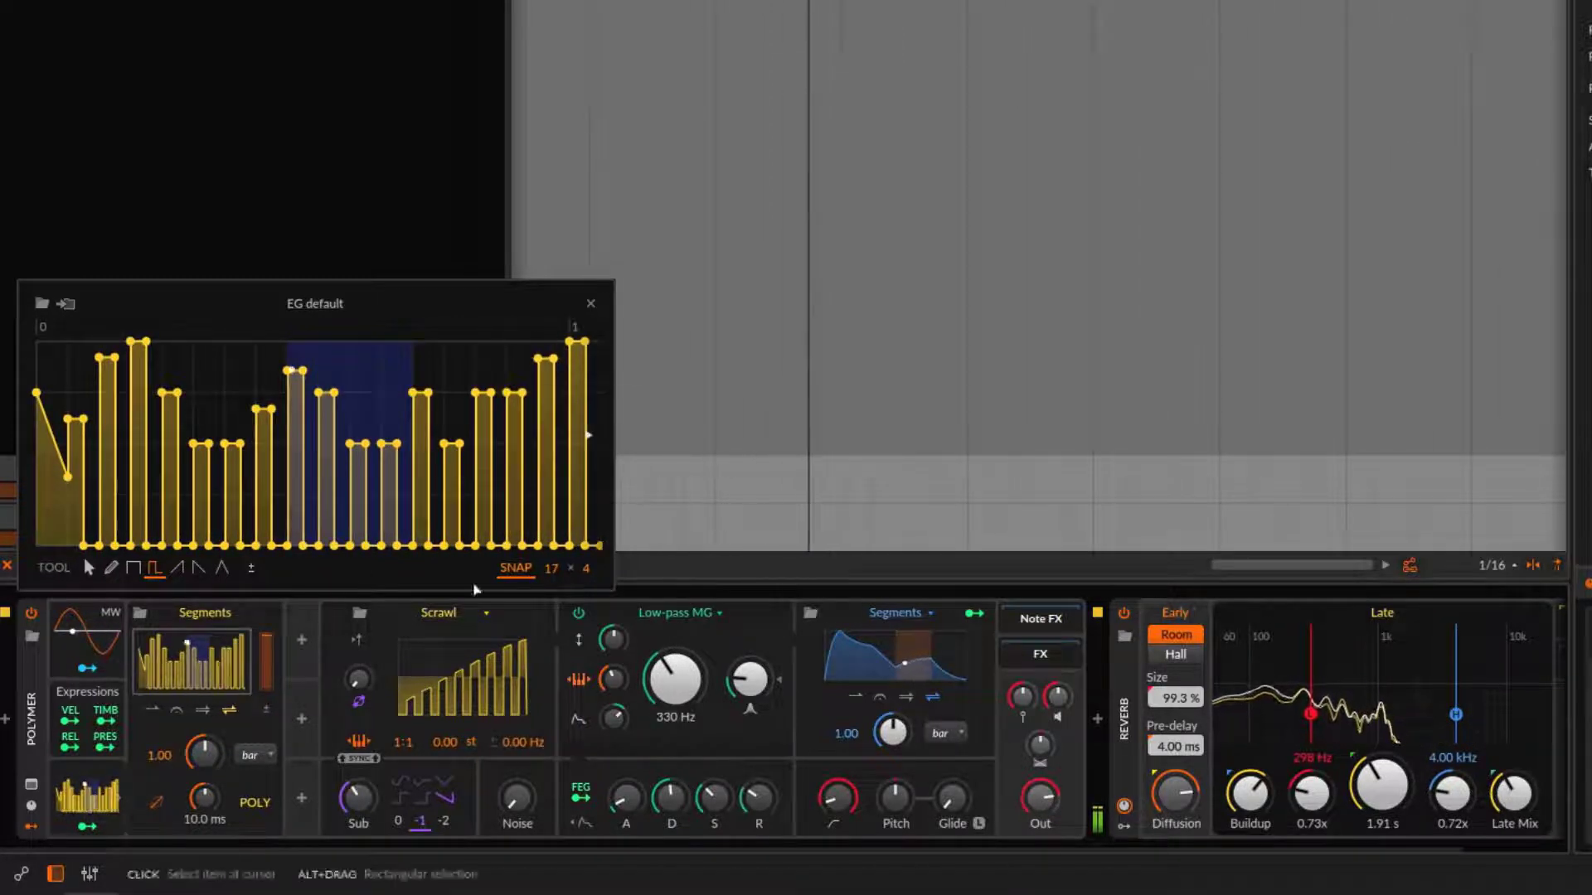
pyautogui.click(614, 312)
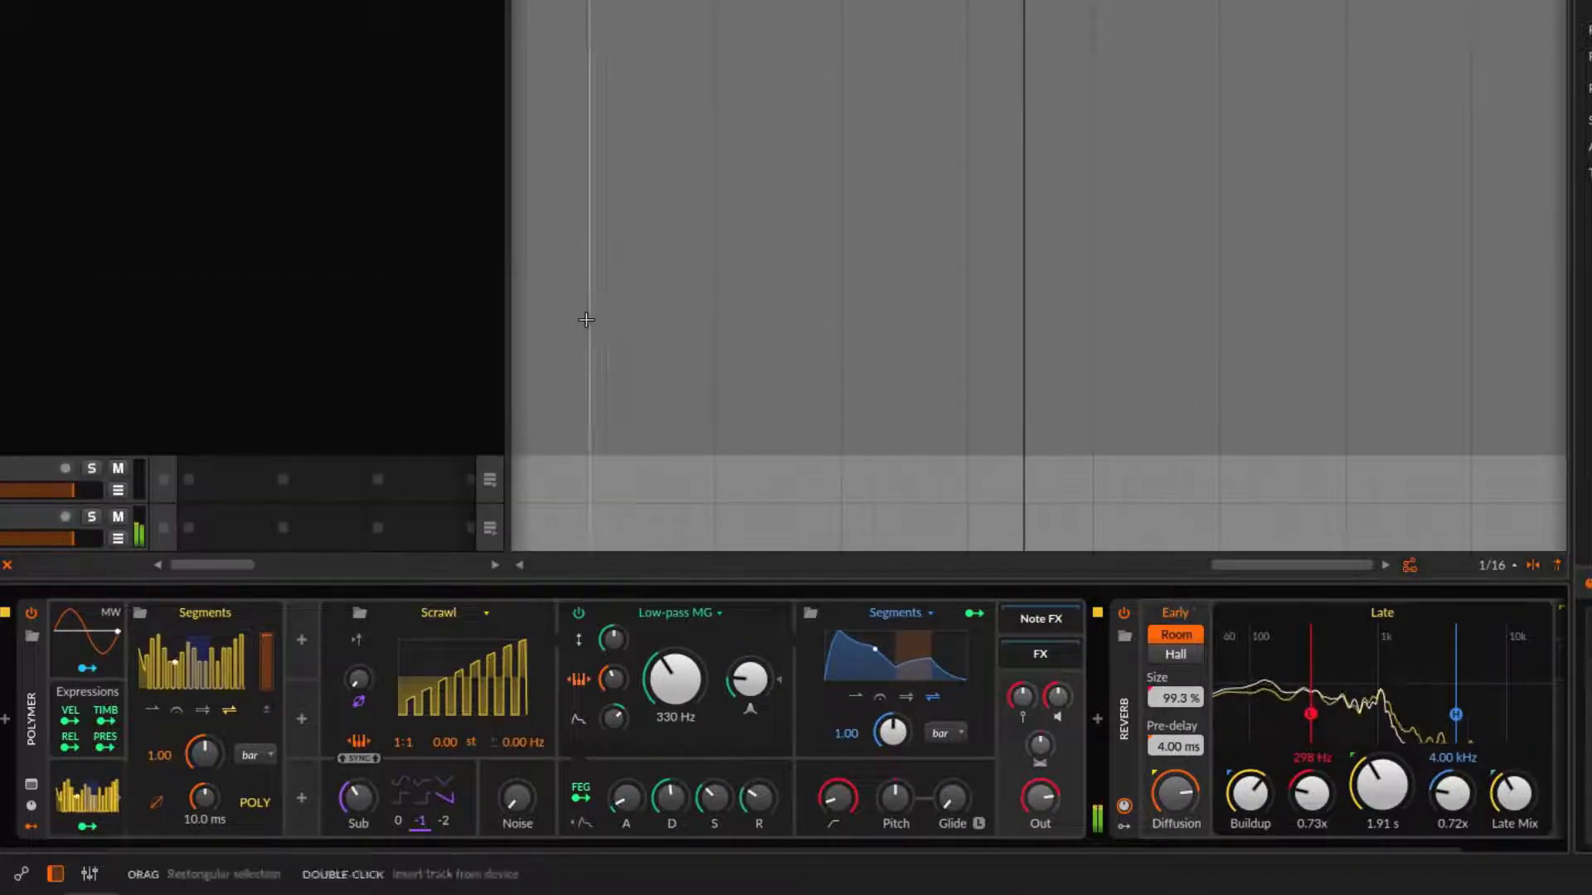
# Map the Segments modulator to the filter cutoff and set the reverb time to 3.55 s.
pyautogui.click(95, 828)
pyautogui.moveTo(659, 684); pyautogui.dragTo(708, 703)
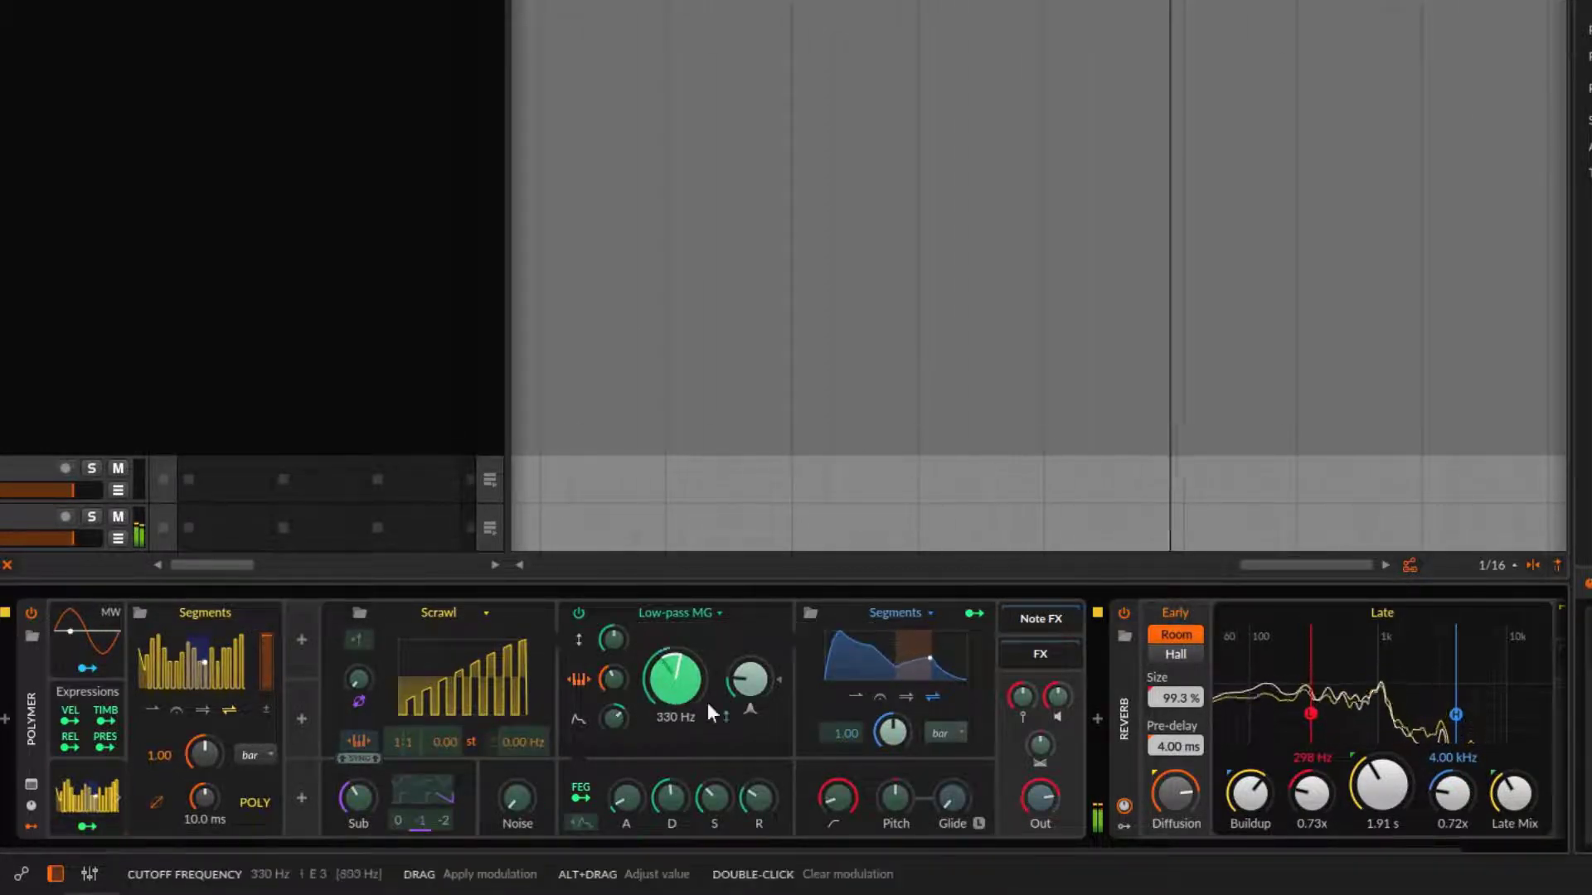
pyautogui.click(106, 825)
pyautogui.moveTo(1399, 803); pyautogui.dragTo(1349, 800)
pyautogui.click(87, 796)
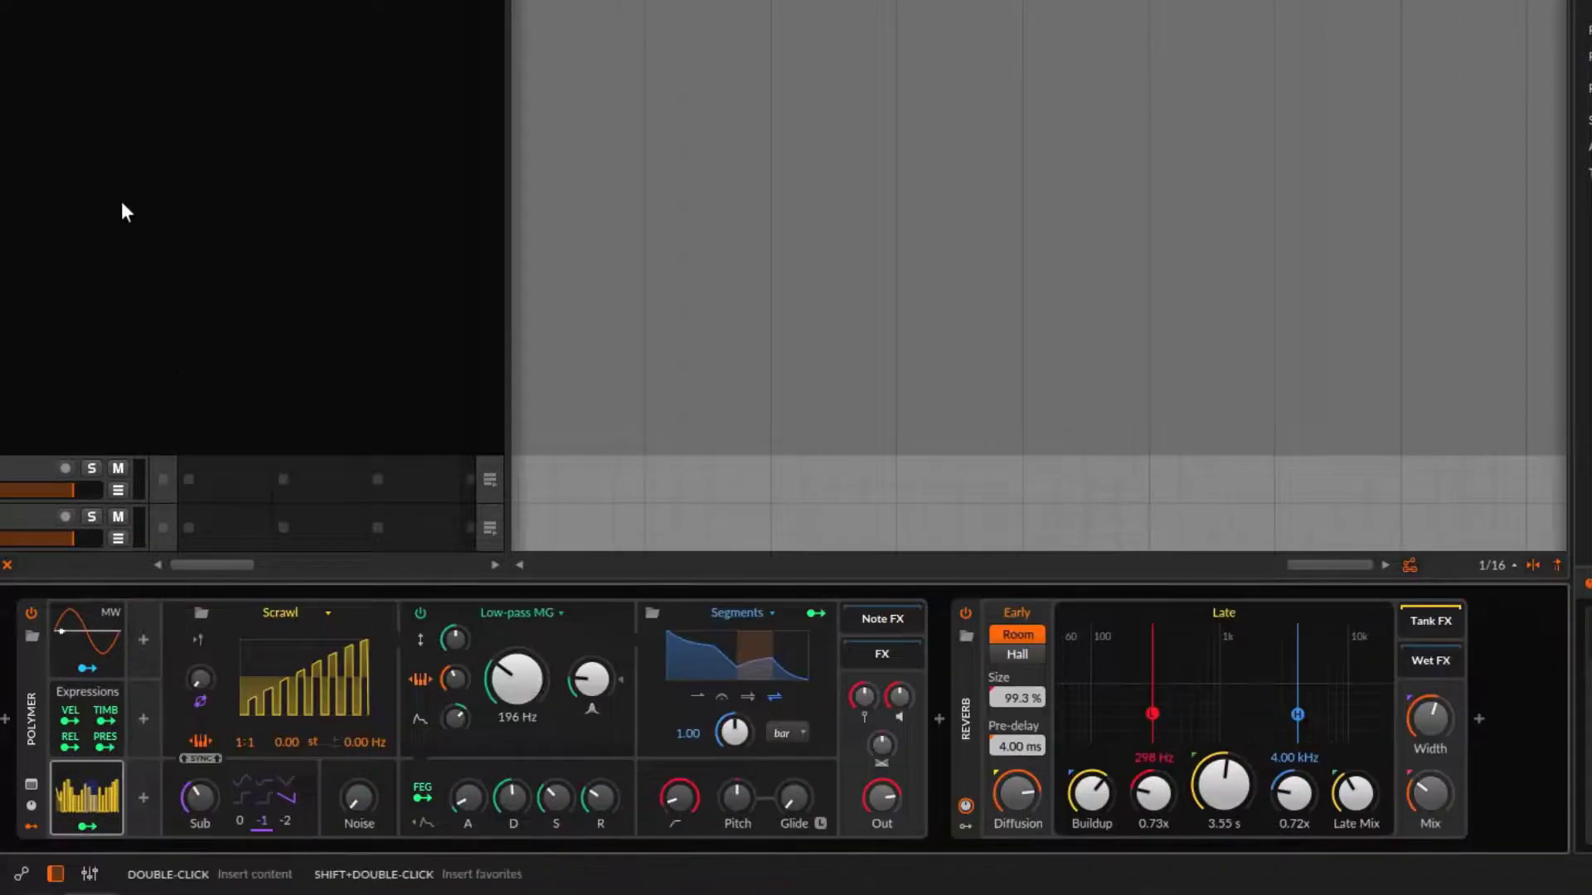
pyautogui.click(318, 625)
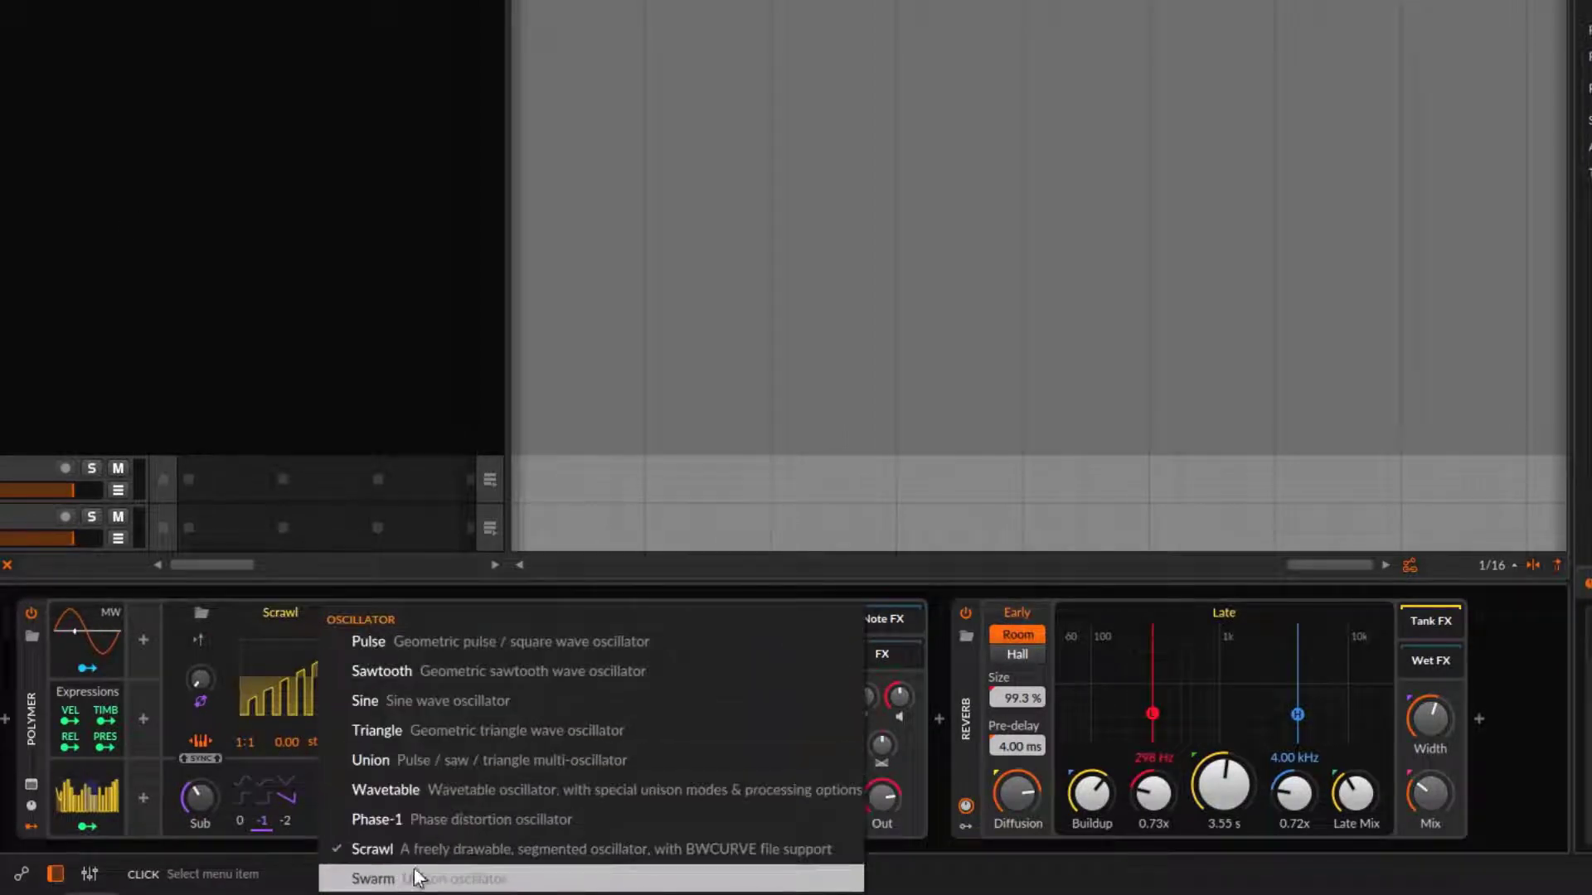
pyautogui.click(289, 346)
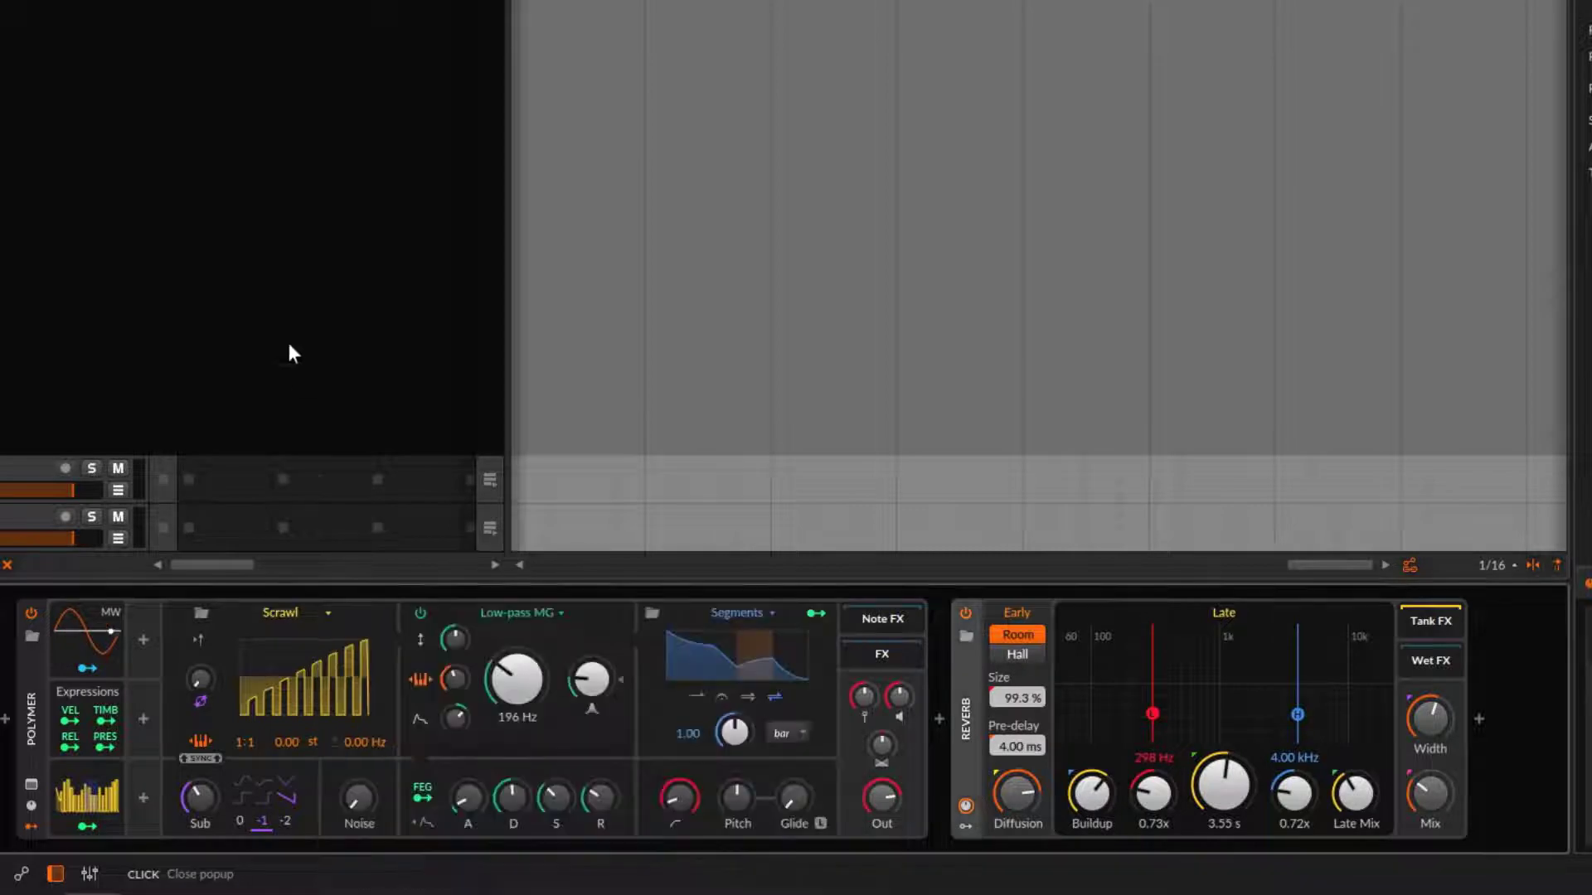
pyautogui.click(286, 653)
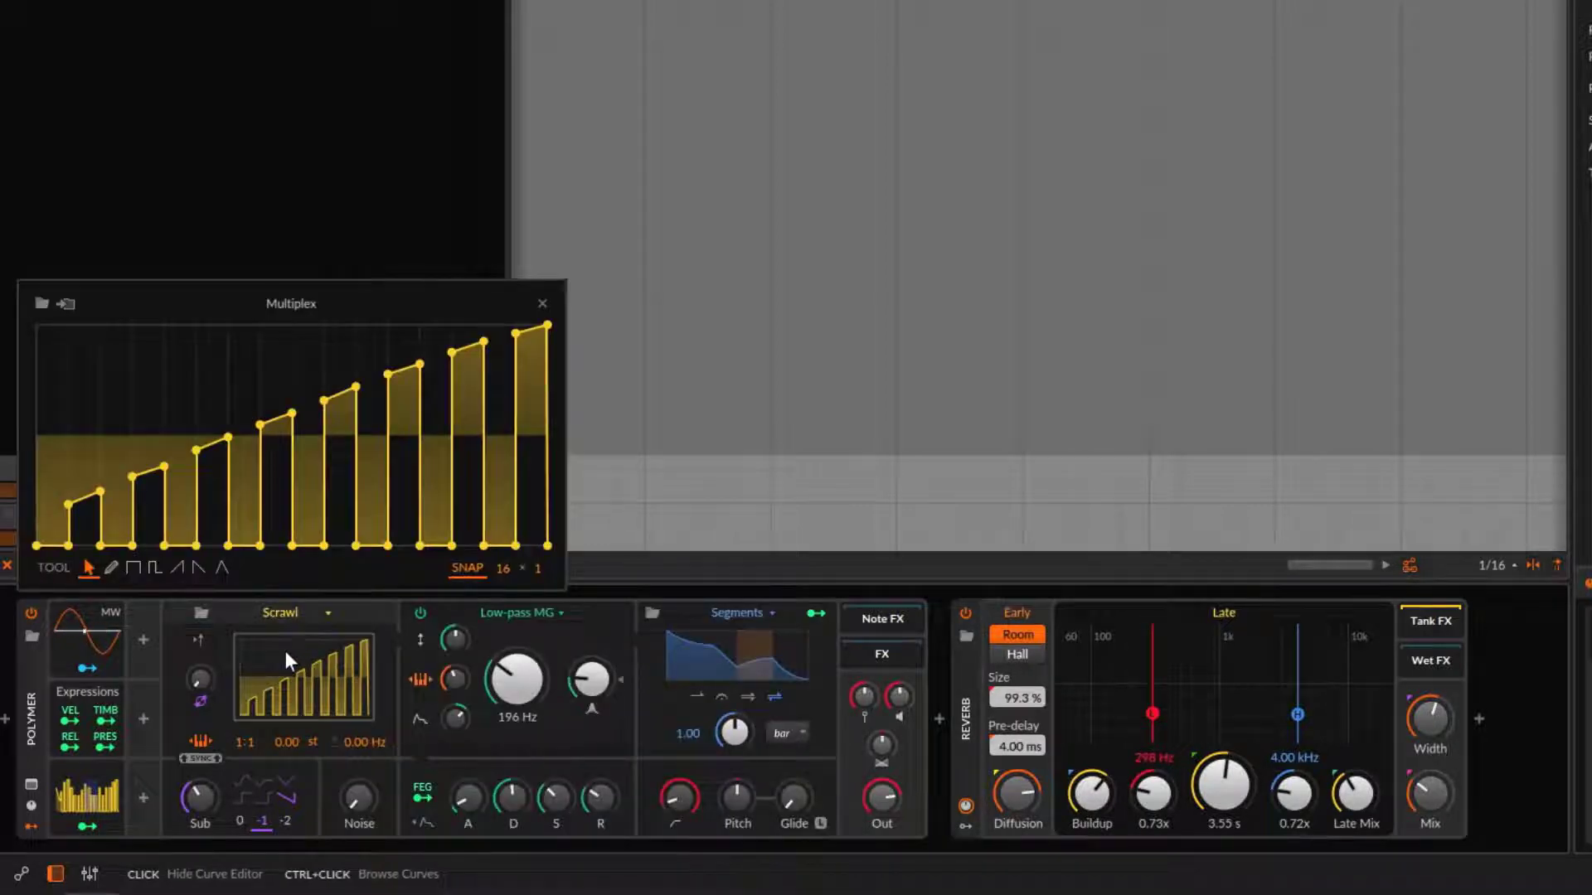
pyautogui.click(285, 650)
# Search the browser for 'grid' and add a Poly Grid instrument track.
pyautogui.click(1458, 879)
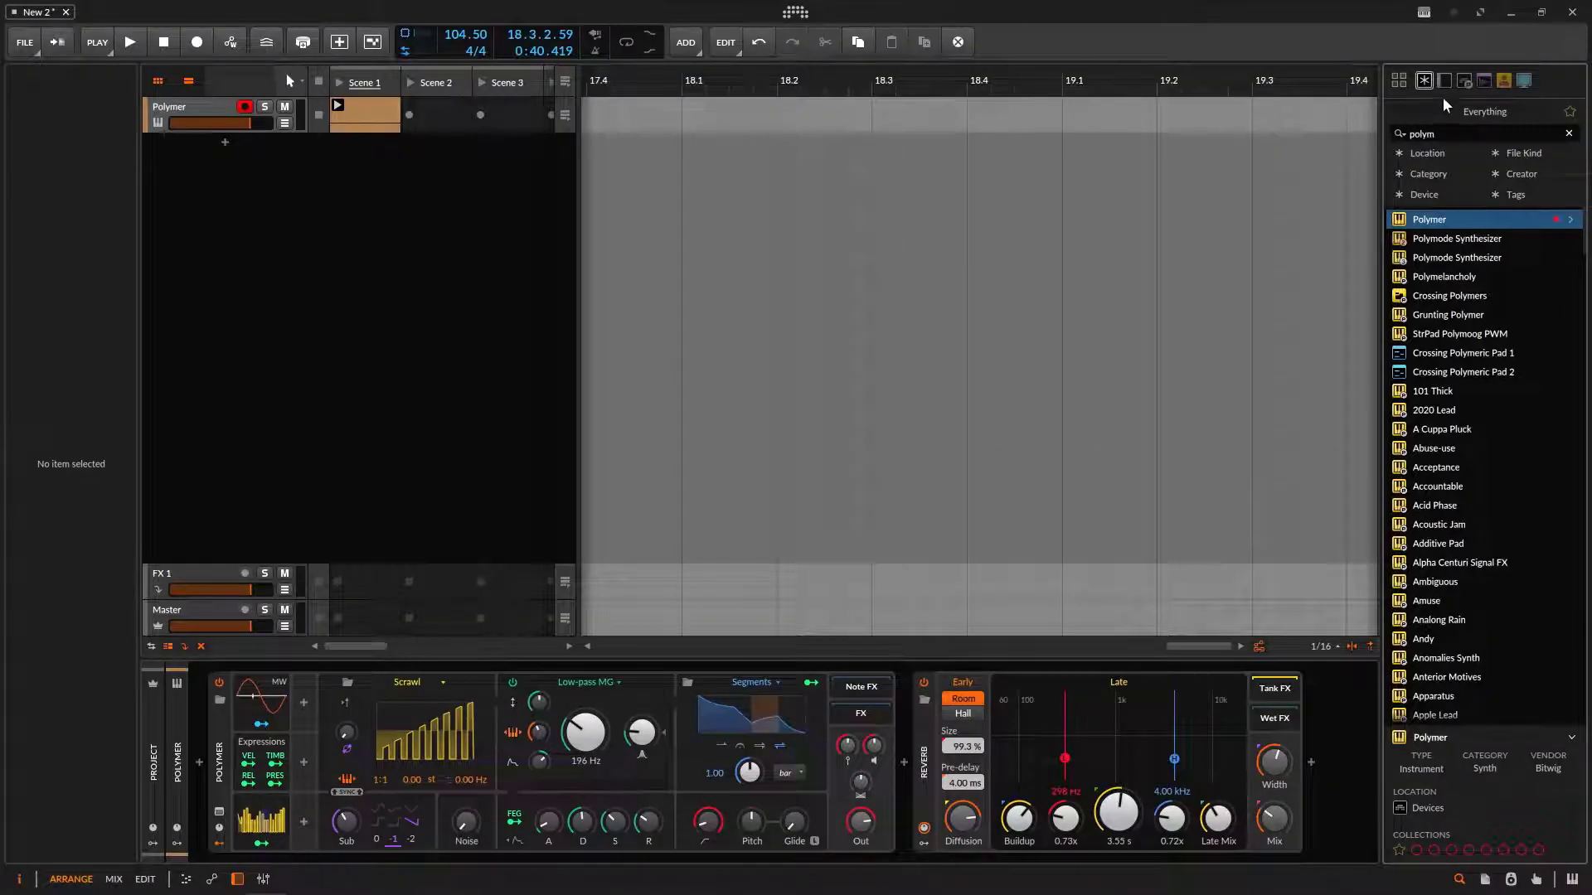
pyautogui.click(1448, 135)
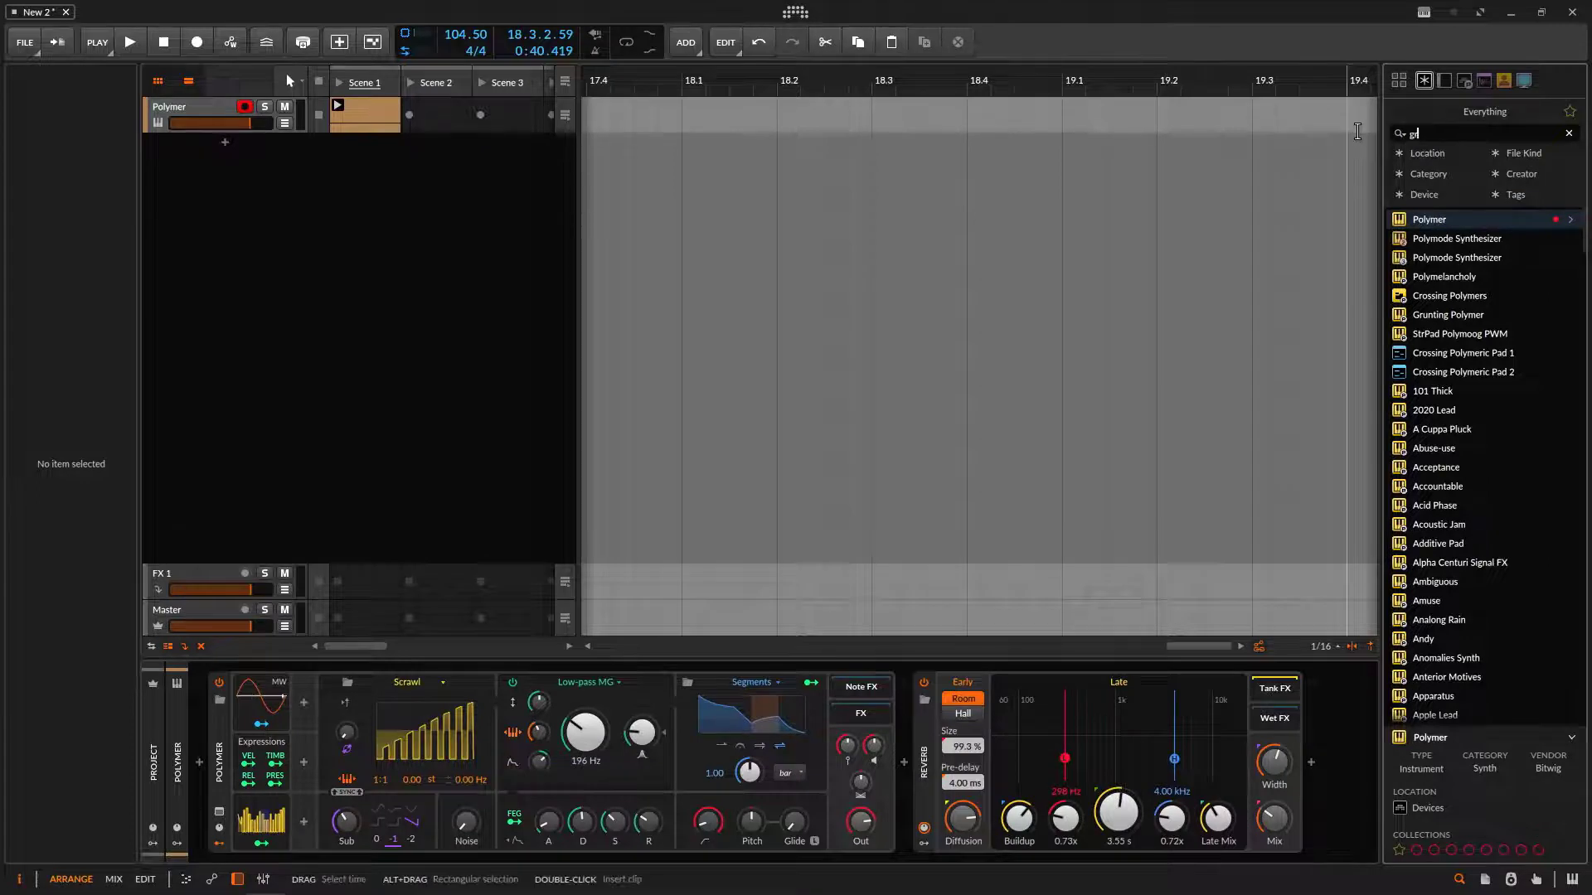
pyautogui.moveTo(1431, 257); pyautogui.dragTo(472, 309)
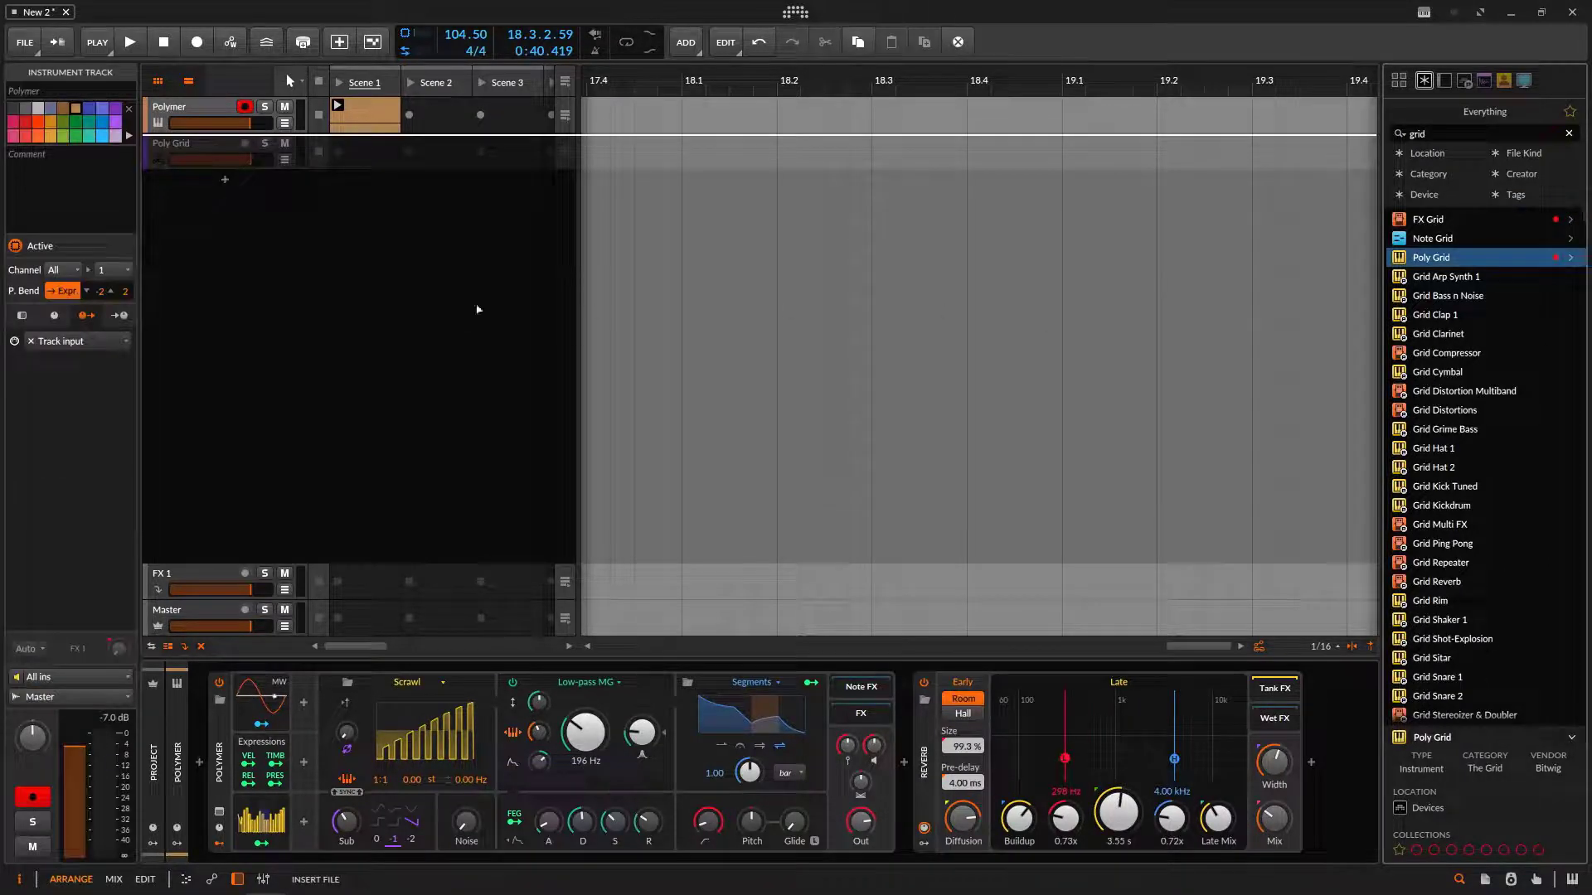
# Place a Scrawl oscillator module above the Union module in the Poly Grid editor.
pyautogui.click(350, 701)
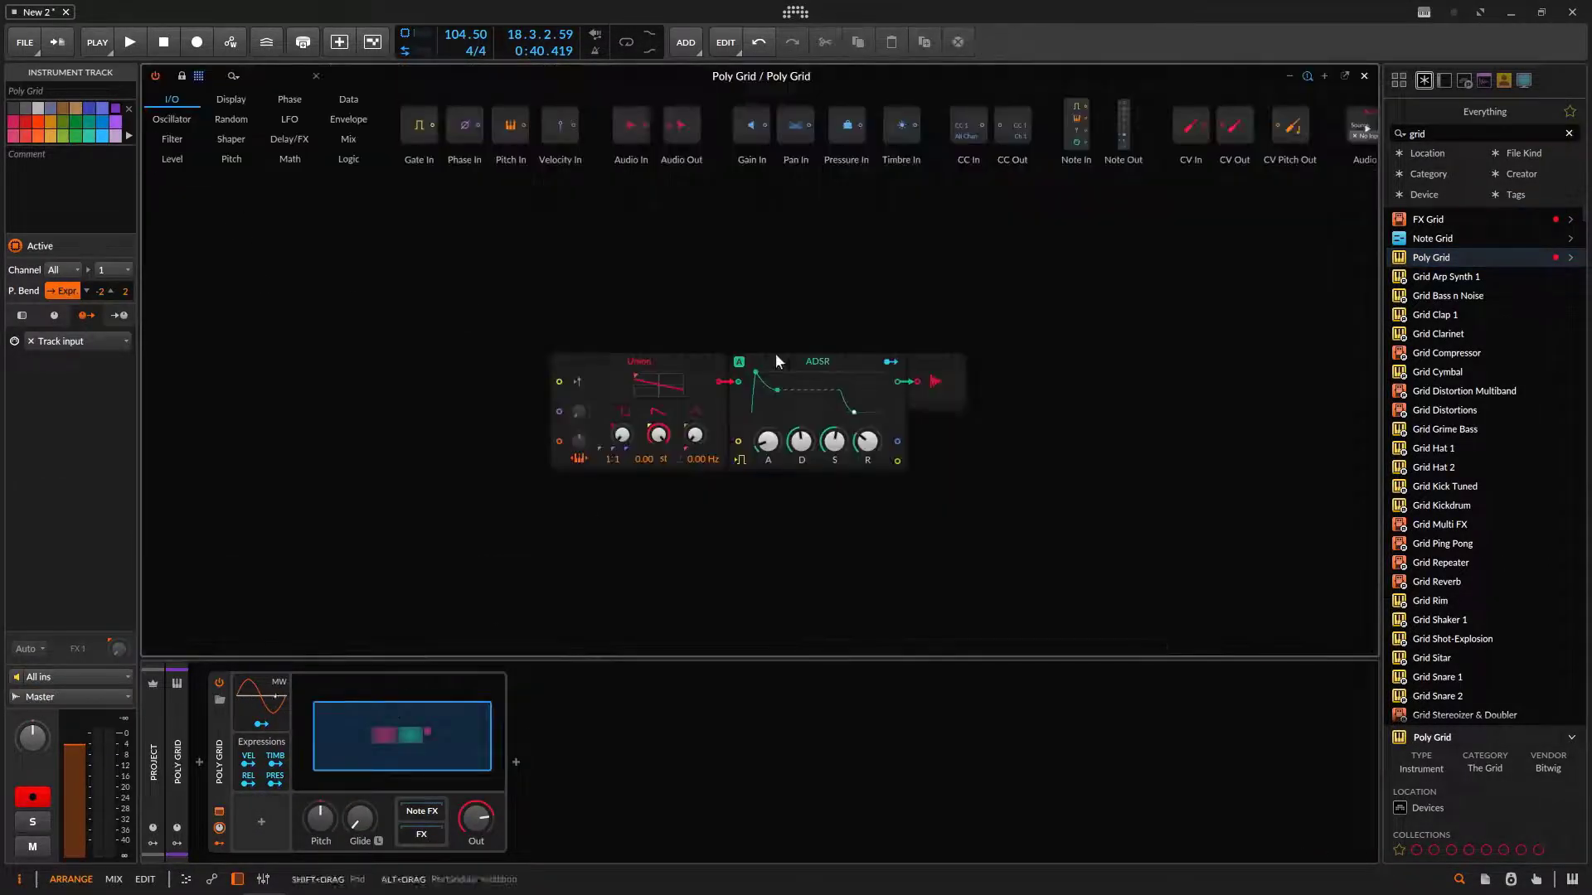
pyautogui.click(171, 121)
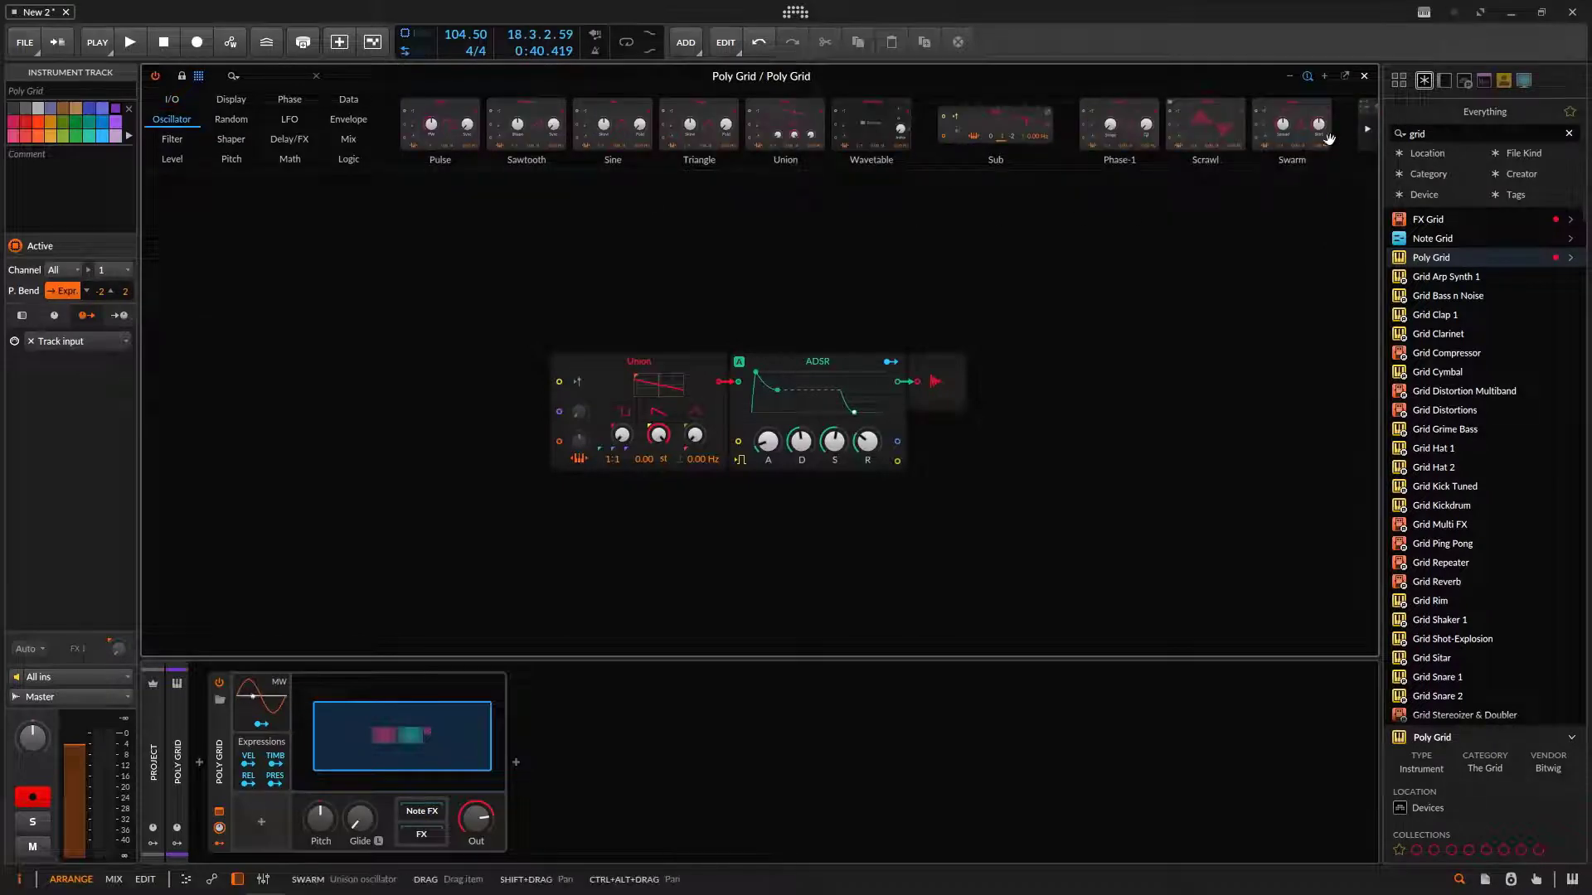
pyautogui.moveTo(1212, 122); pyautogui.dragTo(576, 269)
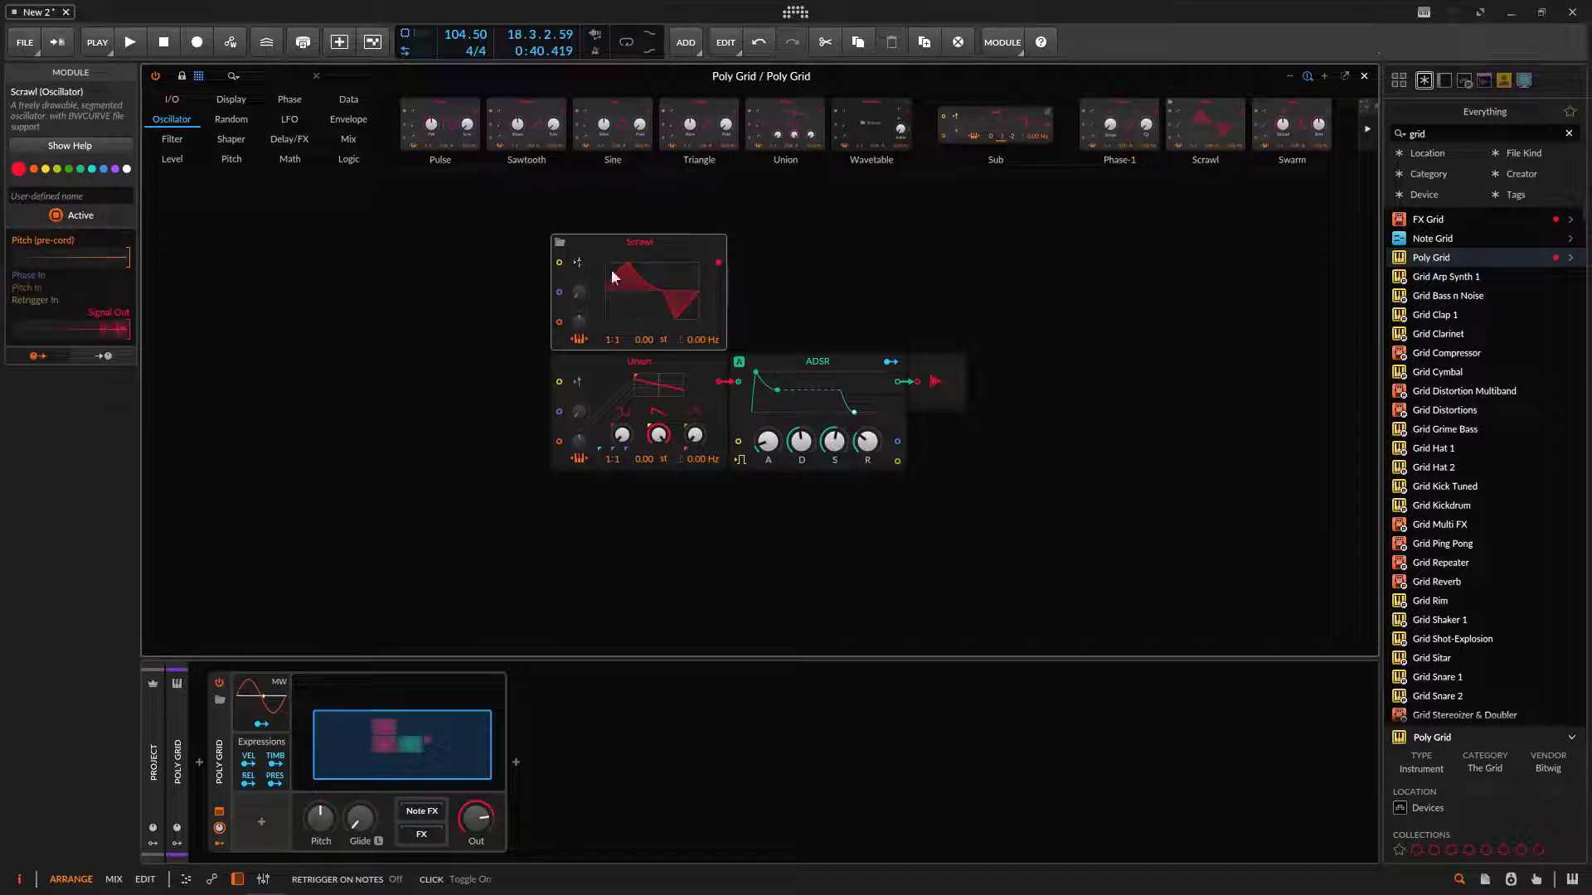
pyautogui.click(662, 285)
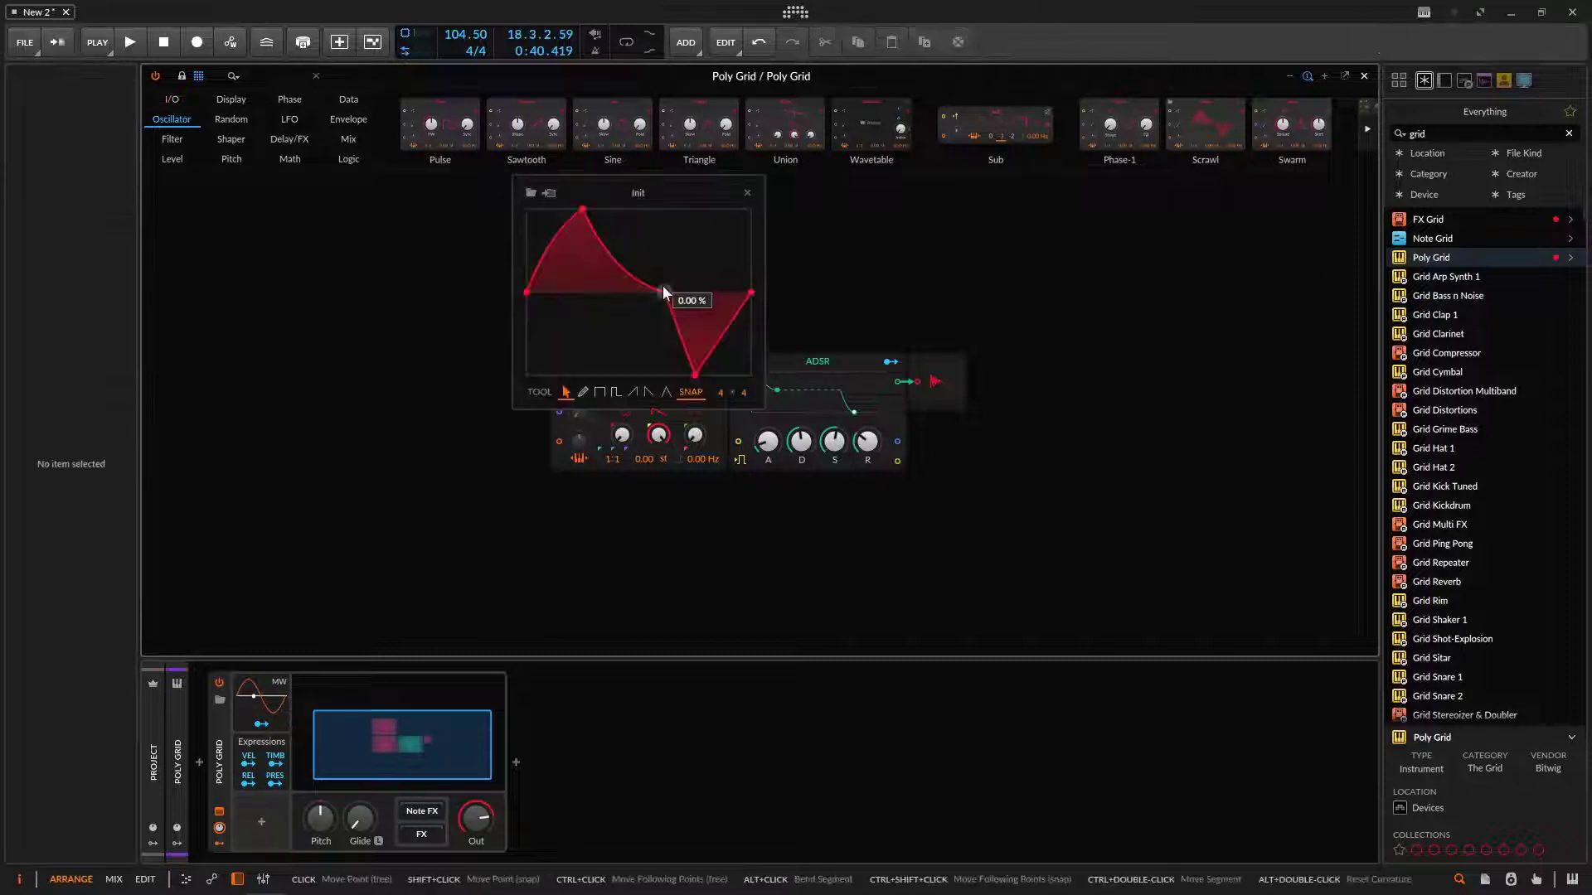
pyautogui.click(747, 194)
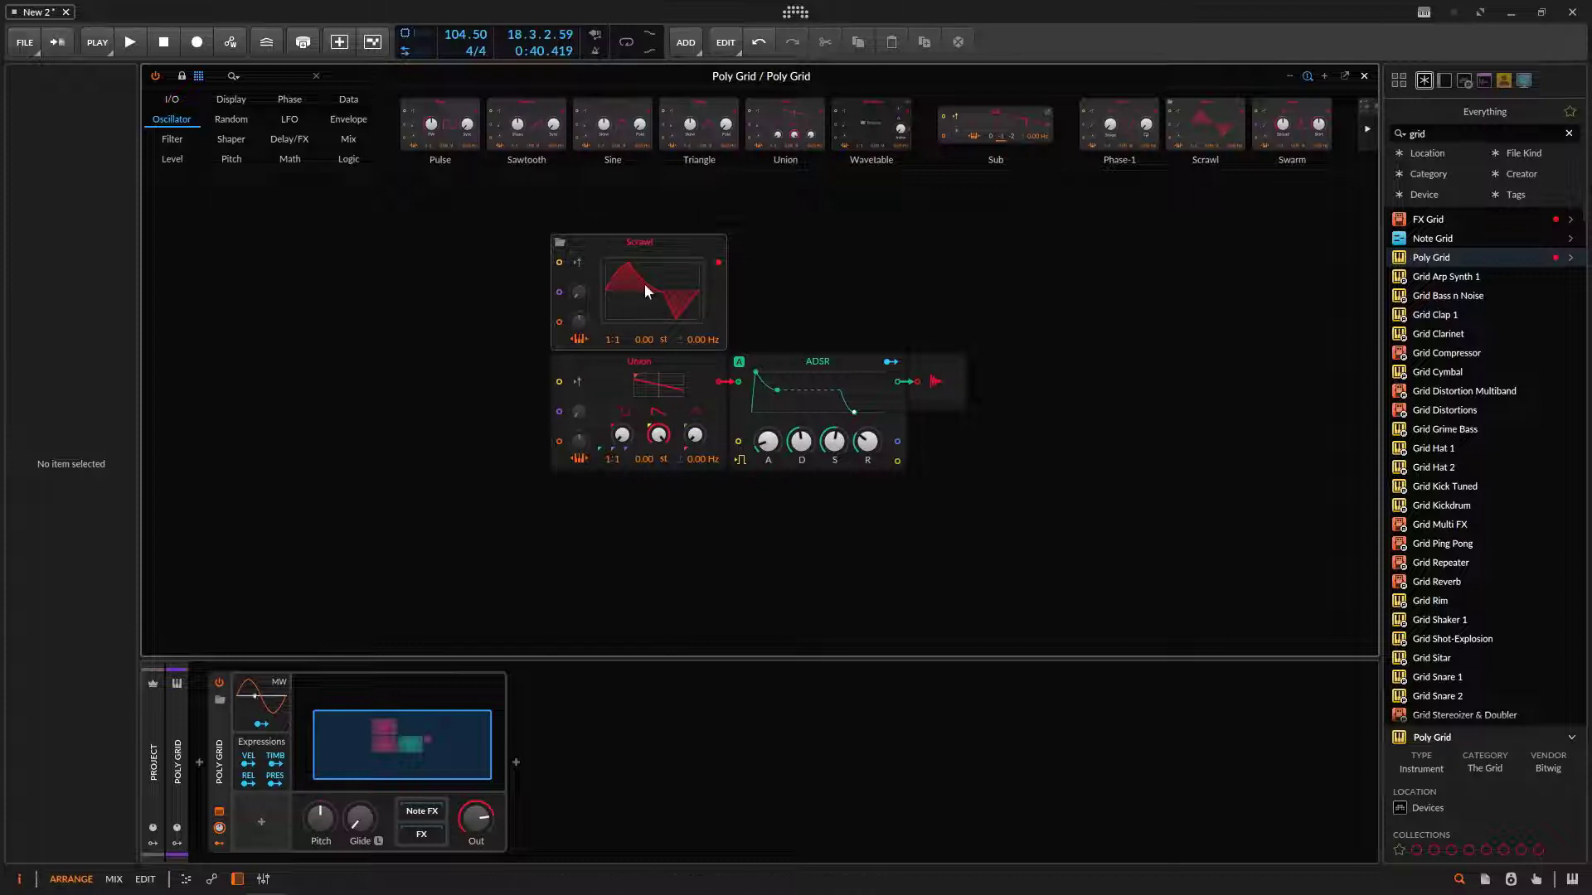
pyautogui.click(1364, 75)
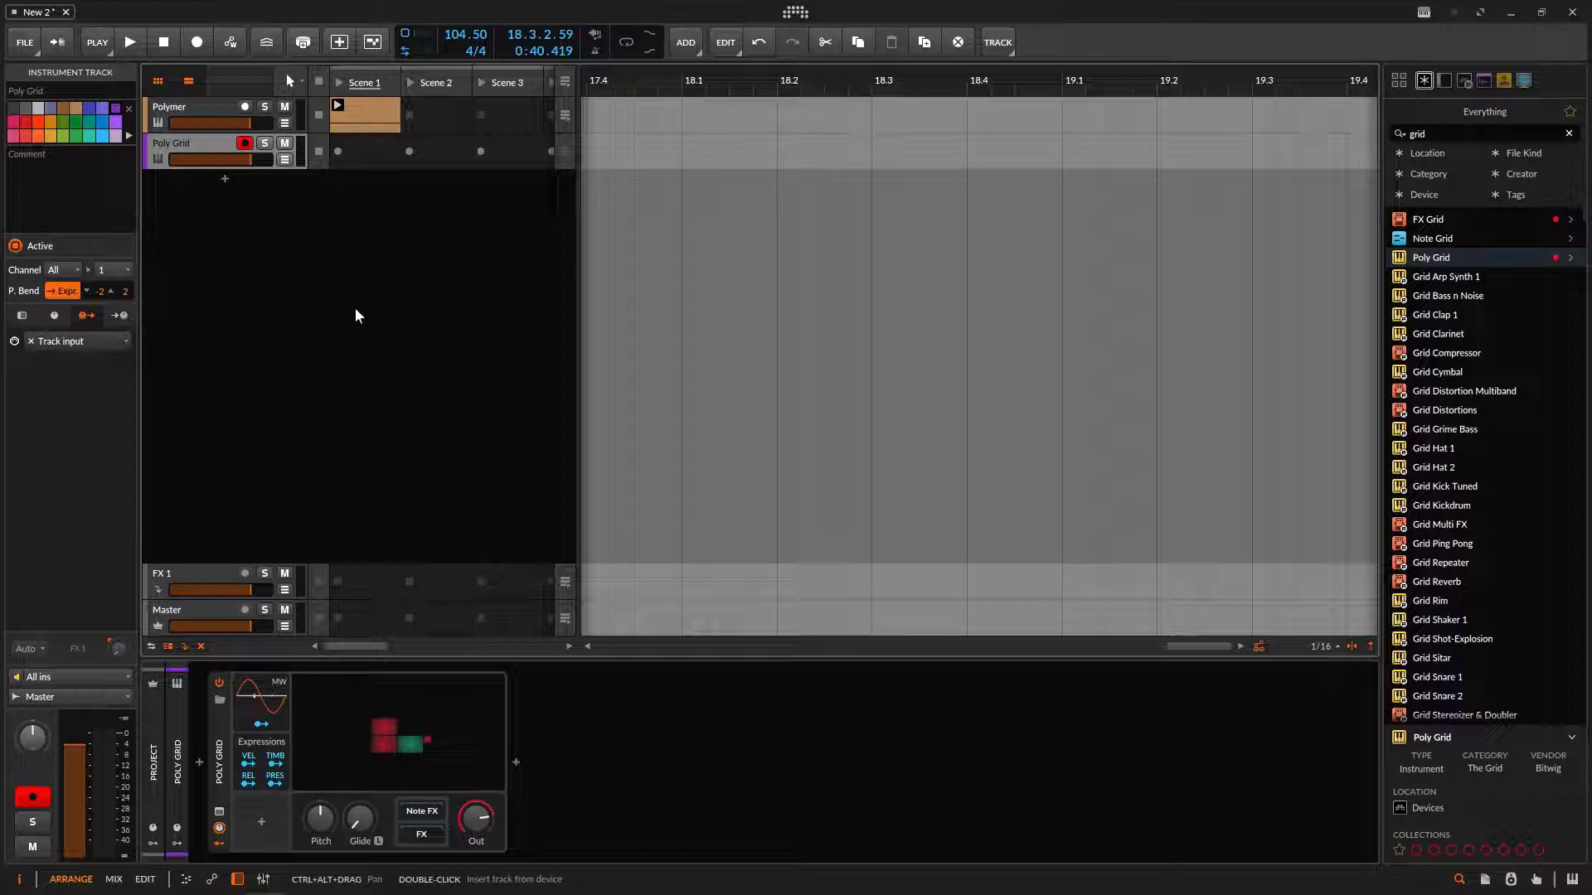
# Select the Polymer track and briefly view its Multiplex curve in the Scrawl editor.
pyautogui.press('Up')
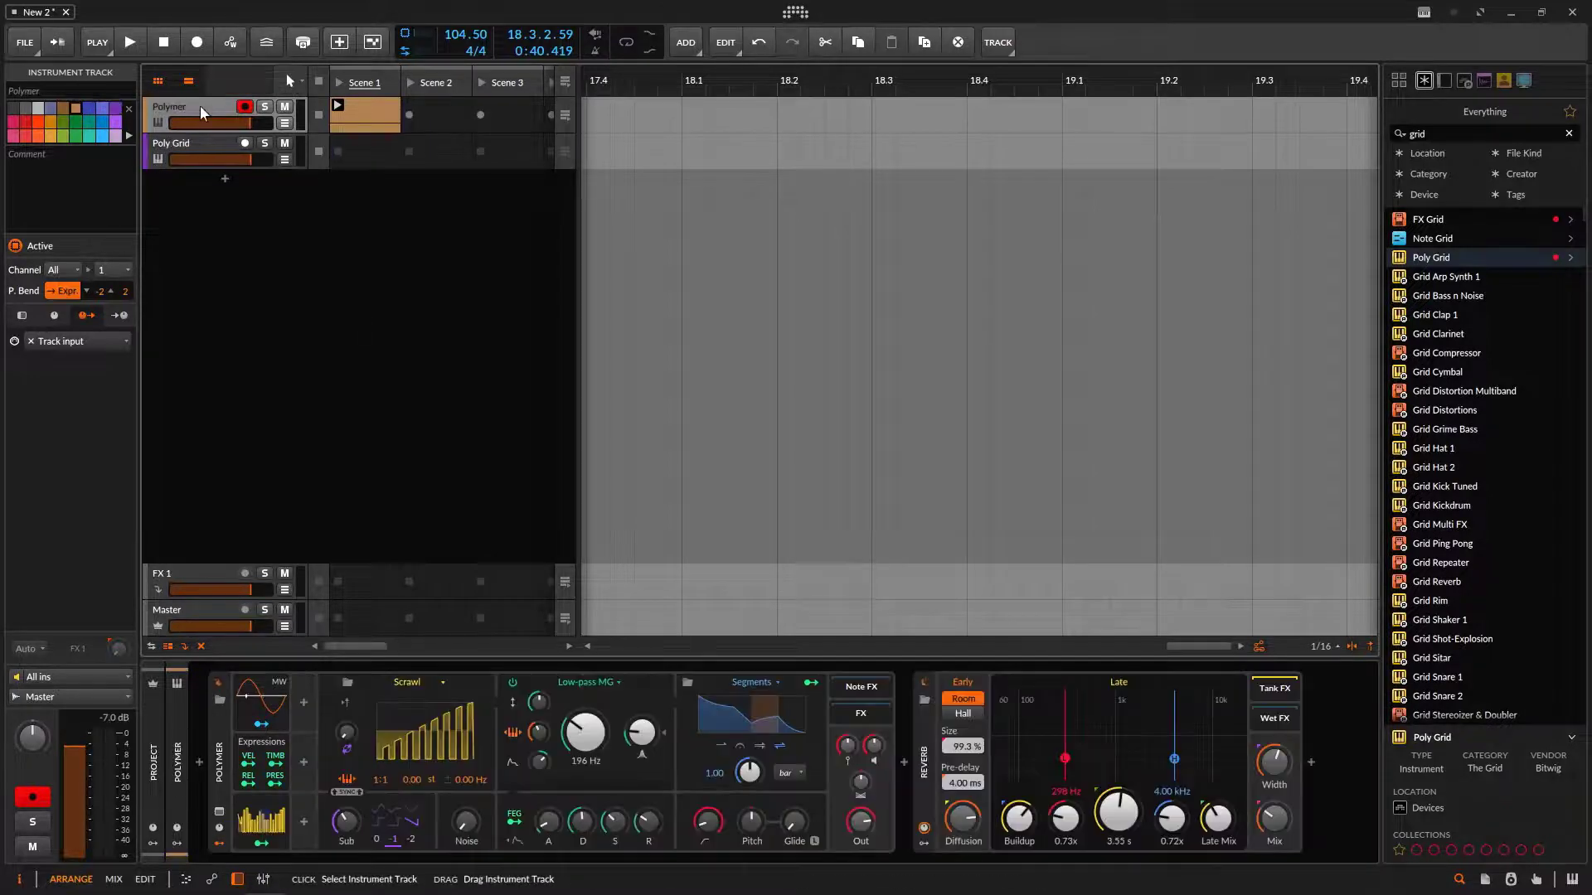
pyautogui.click(439, 736)
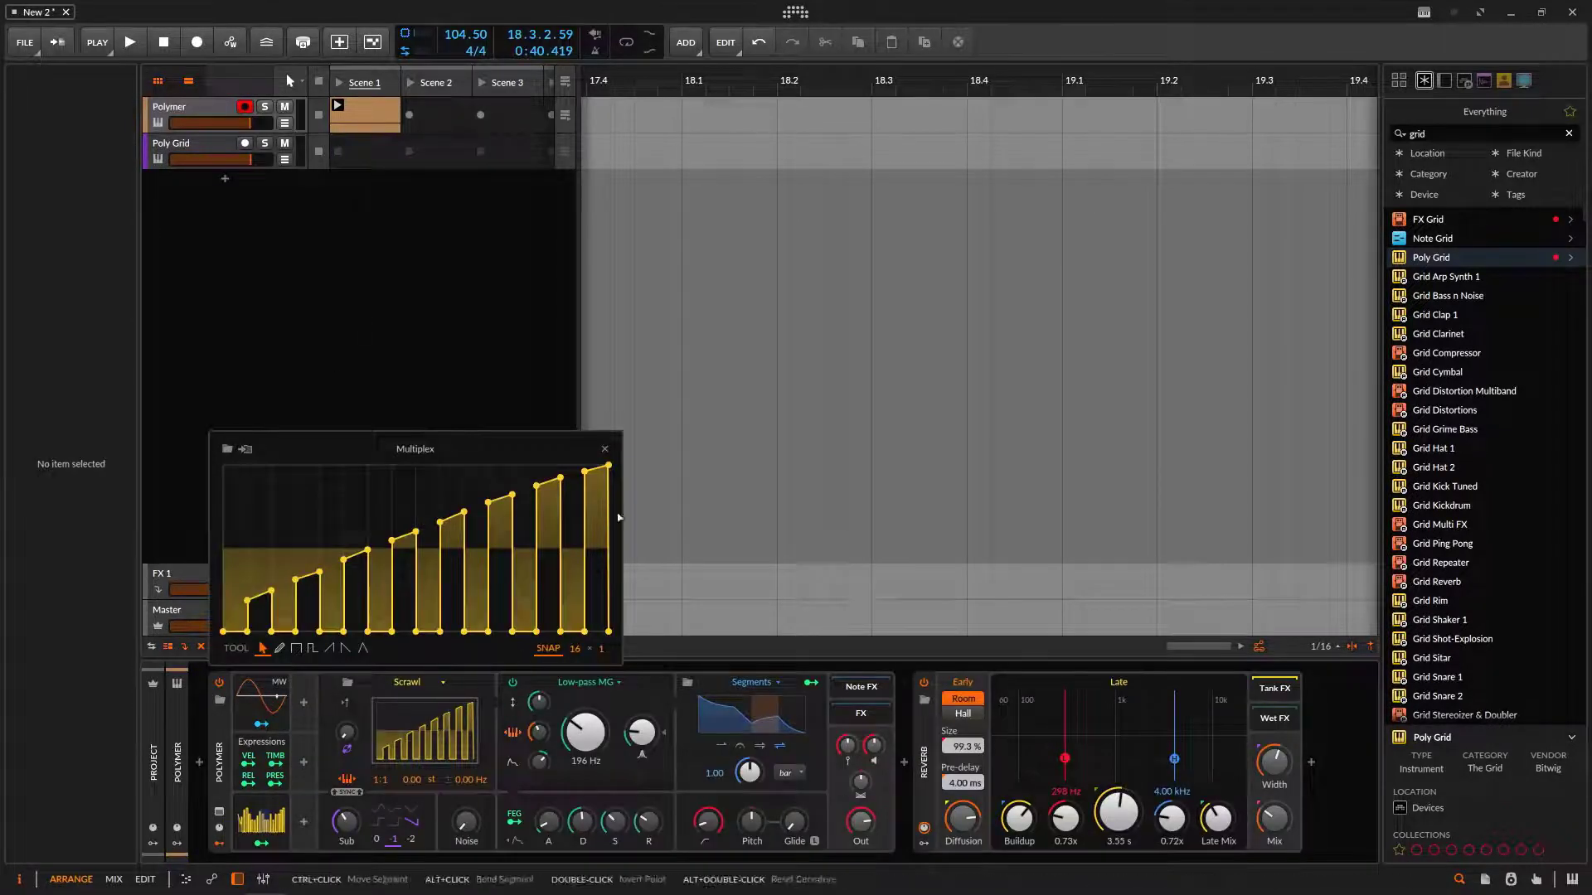
pyautogui.click(438, 737)
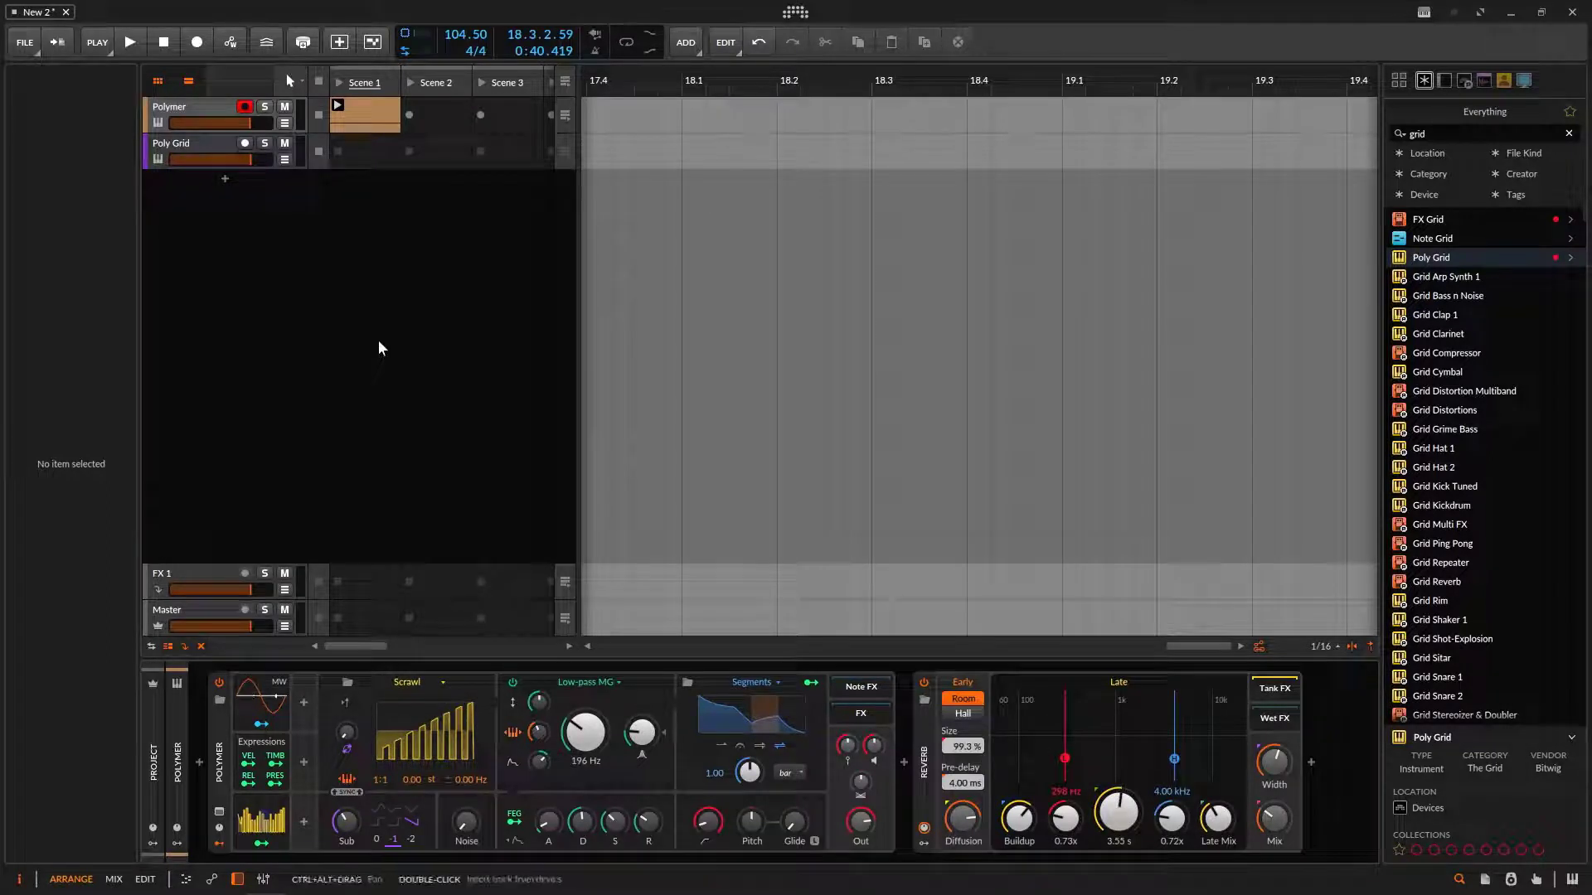